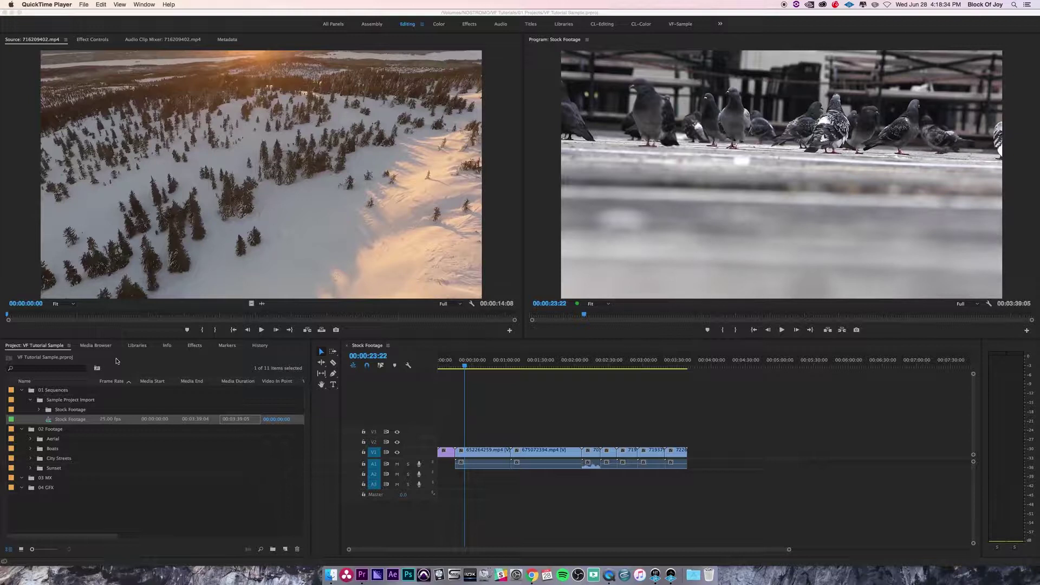
- Switch from QuickTime Player to the Premiere Pro window showing the VF Tutorial Sample project
{"action": "left_click", "coordinate": [137, 365]}
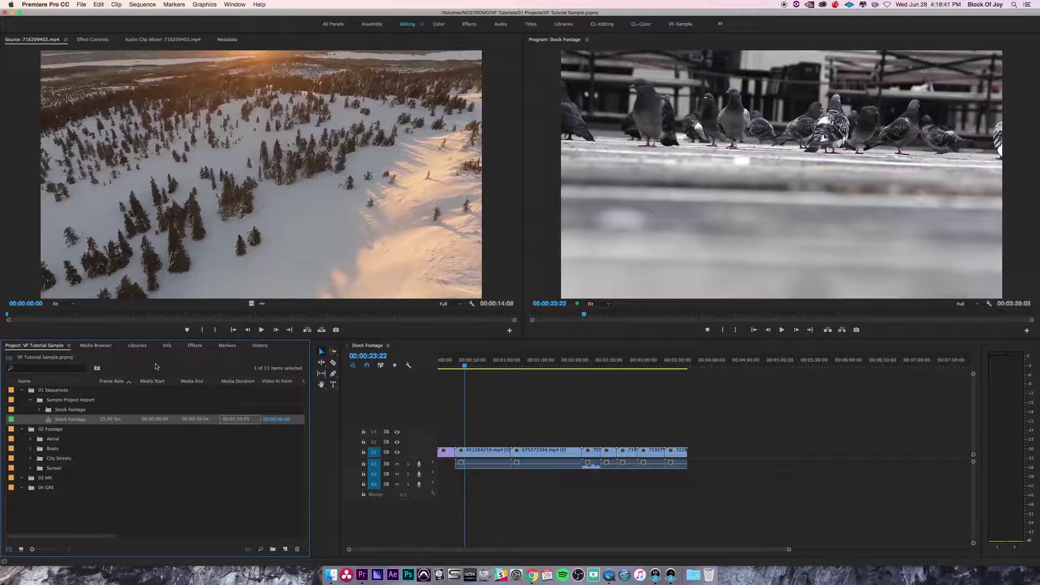
- Maximize the Project panel with the ` key so the bins 01 Sequences to 04 GFX fill the screen
{"action": "key", "text": "grave"}
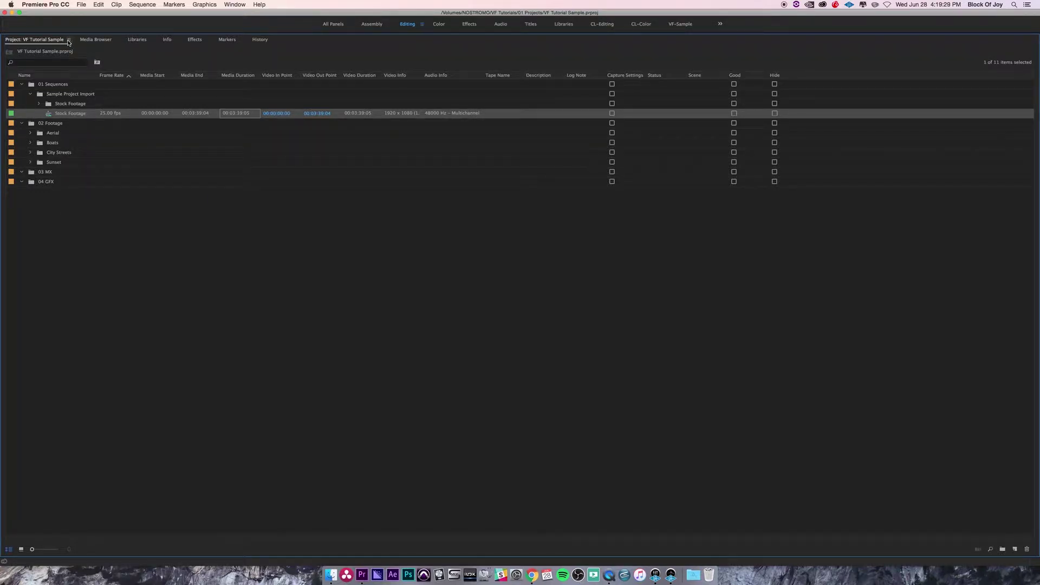
- Open Metadata Display from the Project panel menu and move the dialog further left
{"action": "left_click", "coordinate": [69, 42]}
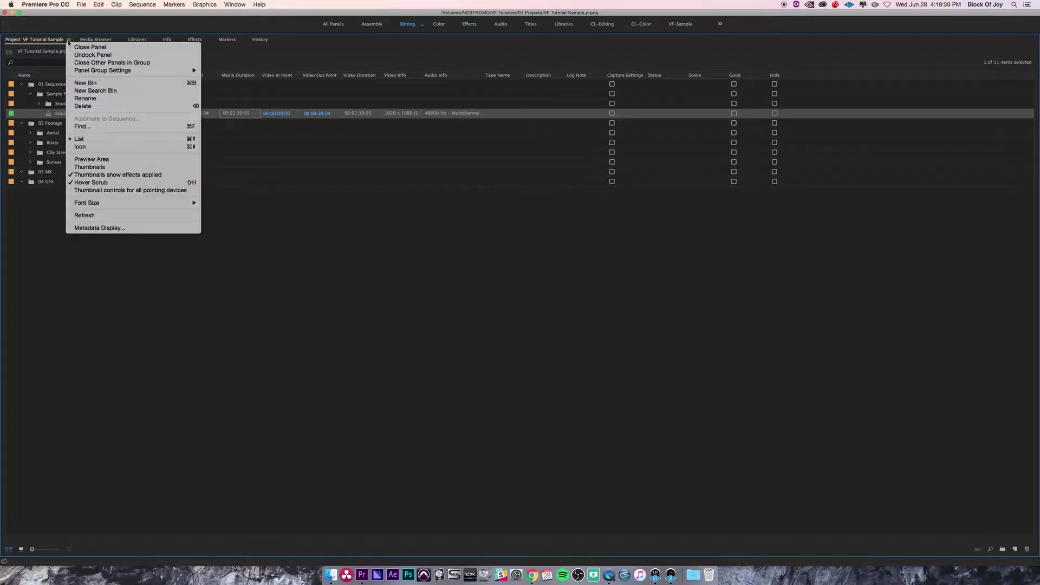
{"action": "left_click", "coordinate": [116, 228]}
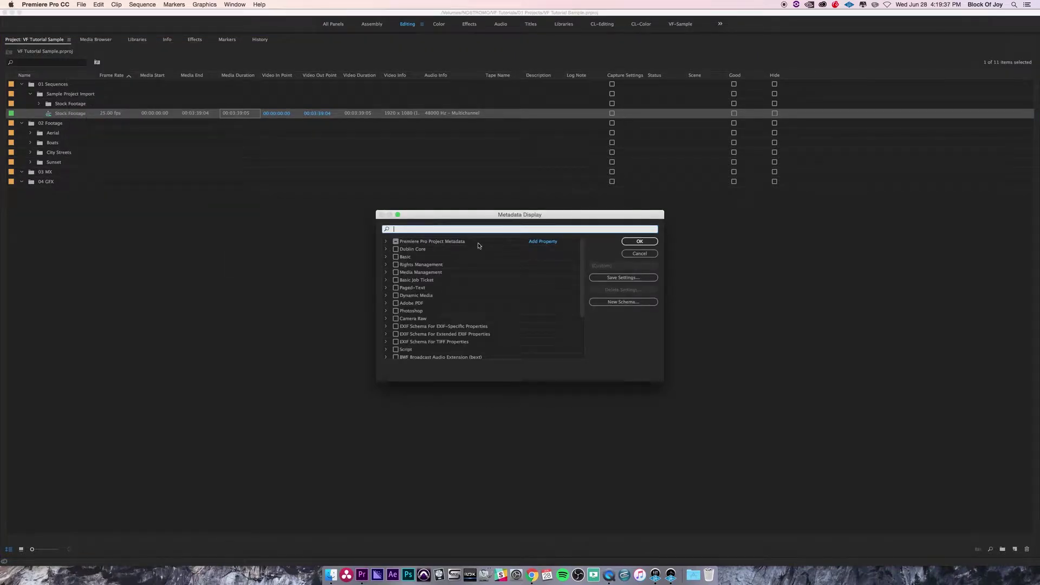
{"action": "left_click_drag", "start_coordinate": [495, 216], "coordinate": [312, 209]}
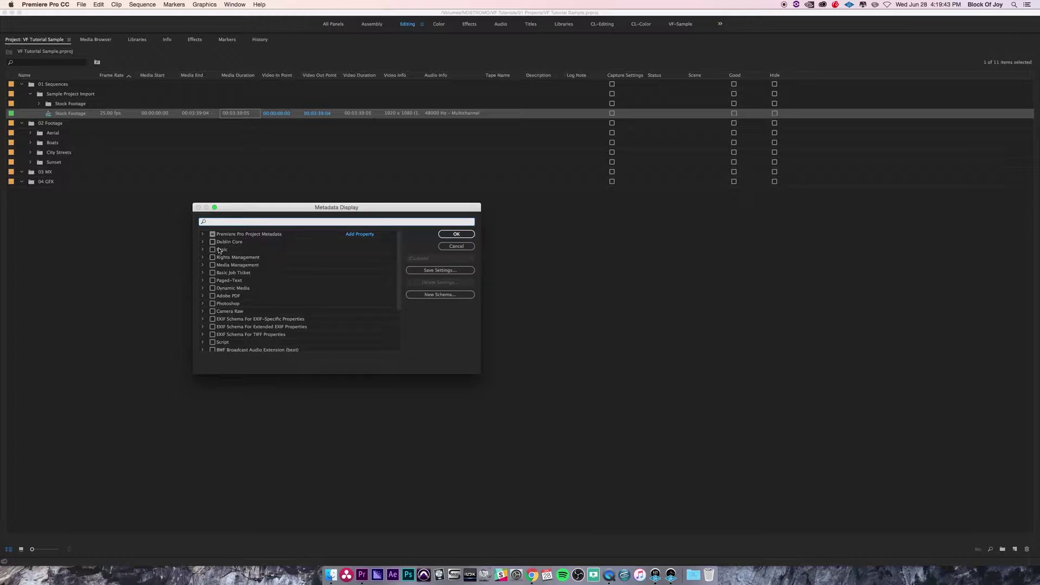
{"action": "scroll", "coordinate": [251, 244], "scroll_direction": "down", "scroll_amount": 5}
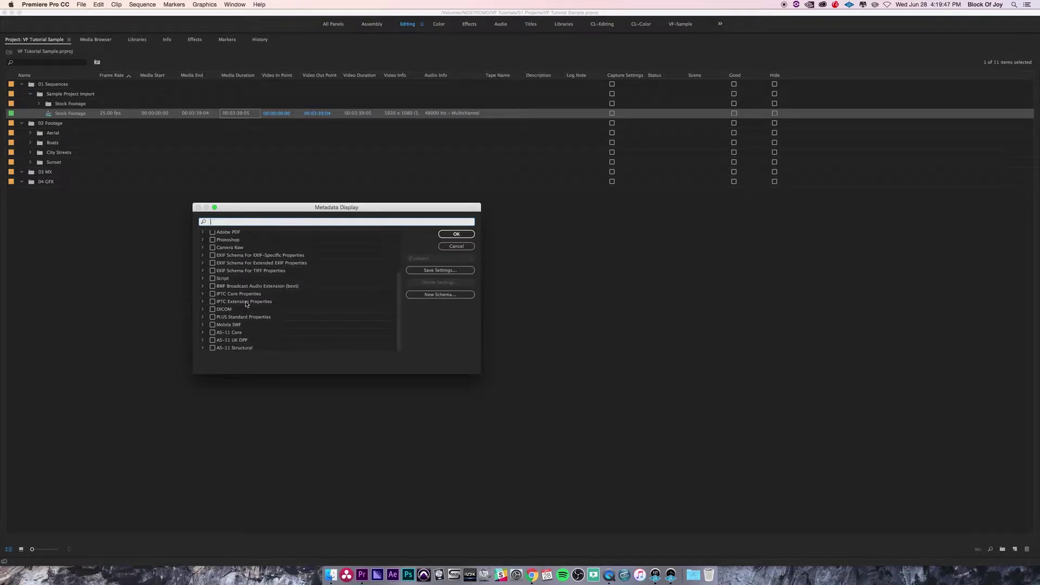
{"action": "scroll", "coordinate": [247, 304], "scroll_direction": "up", "scroll_amount": 5}
- Expand and collapse the Premiere Pro Project Metadata, Dublin Core and Basic groups, then focus the search field
{"action": "left_click", "coordinate": [203, 235]}
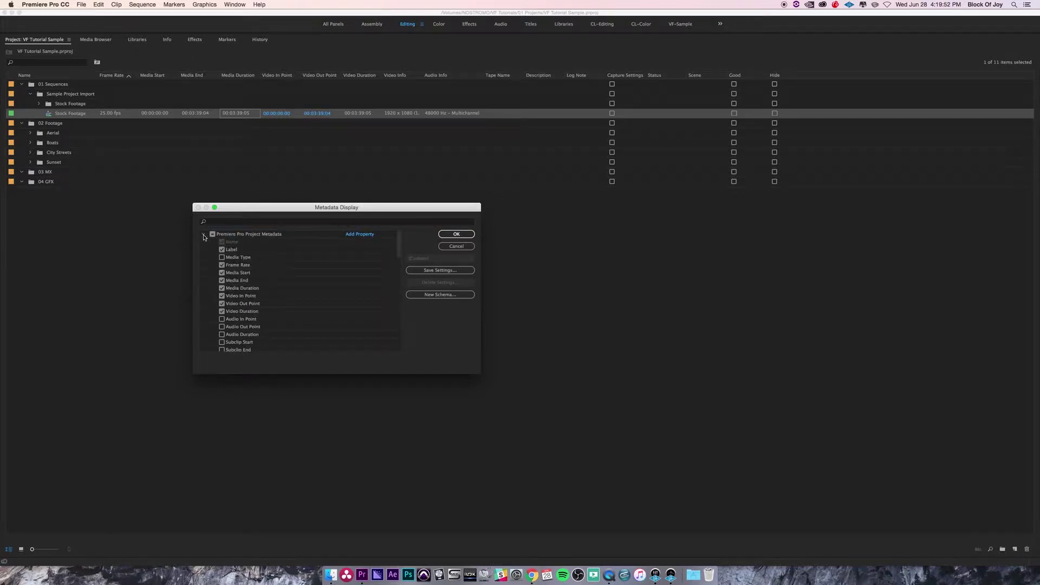
{"action": "left_click", "coordinate": [204, 236]}
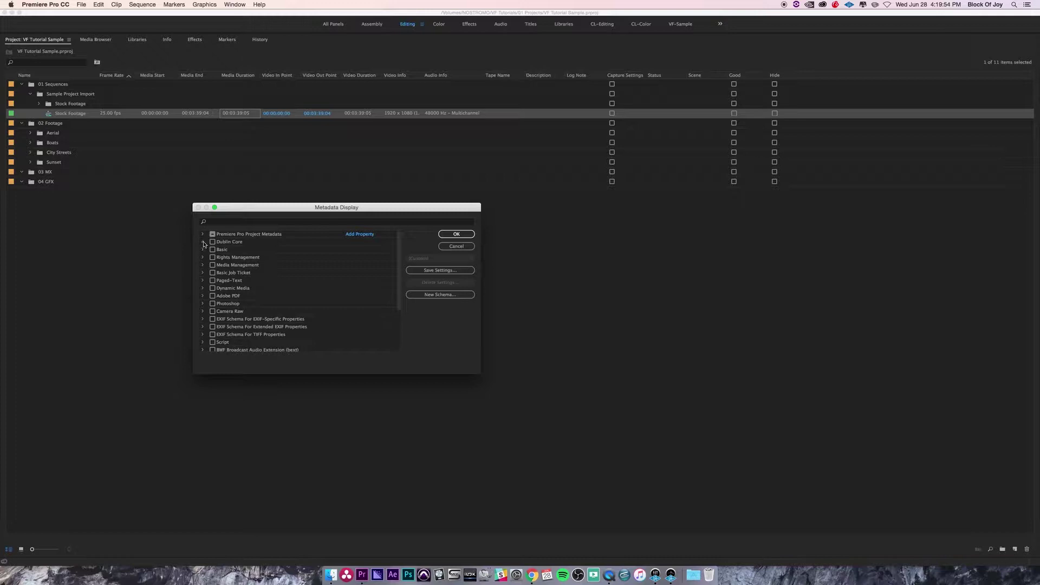
{"action": "left_click", "coordinate": [203, 242]}
{"action": "left_click", "coordinate": [204, 242]}
{"action": "left_click", "coordinate": [203, 250]}
{"action": "left_click", "coordinate": [204, 251]}
{"action": "left_click", "coordinate": [213, 222]}
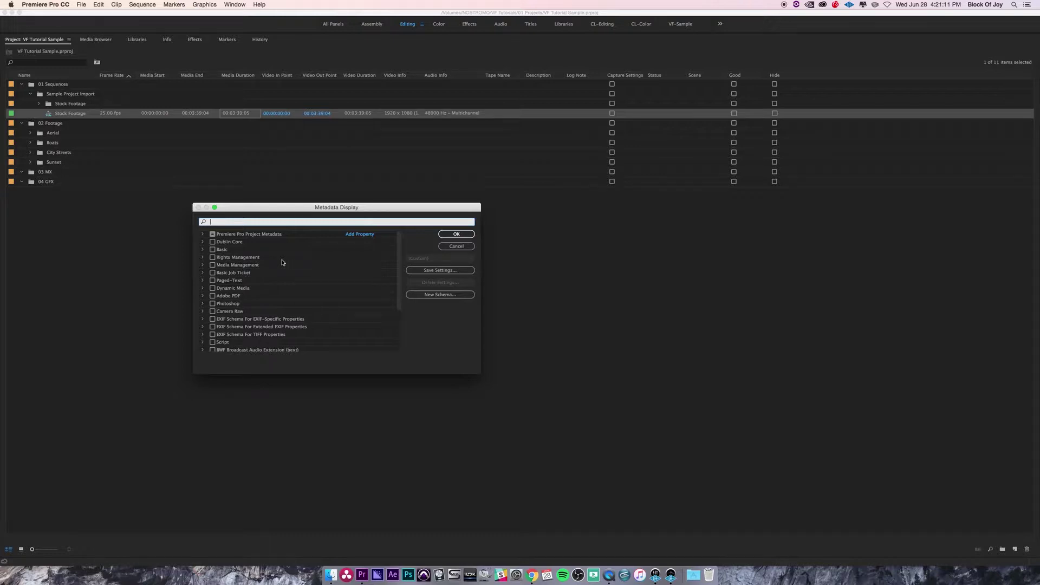
- Uncheck Tape Name and check Media Type via search in Metadata Display, then apply
{"action": "type", "text": "tape name"}
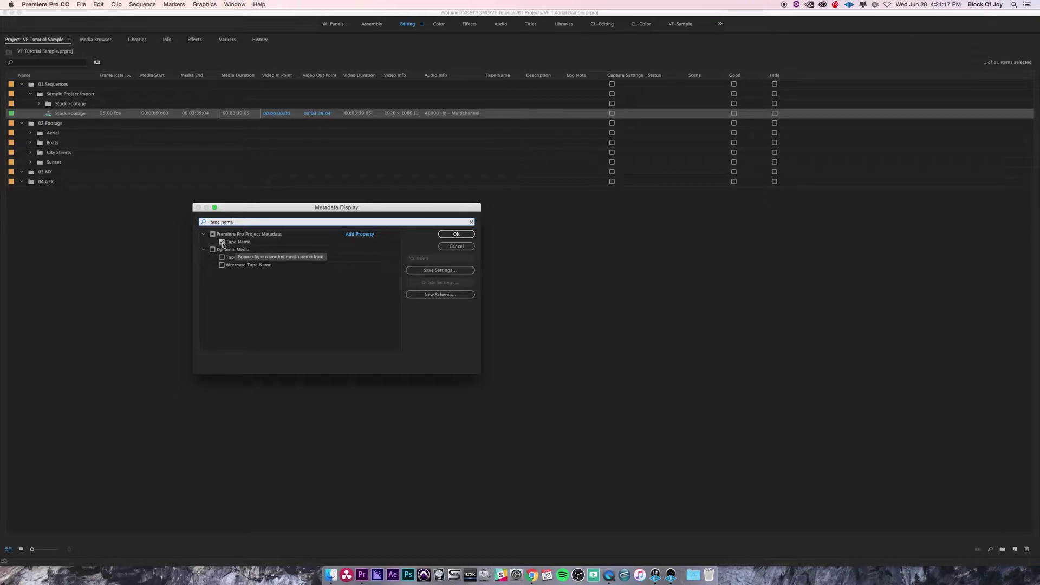
{"action": "left_click", "coordinate": [222, 242]}
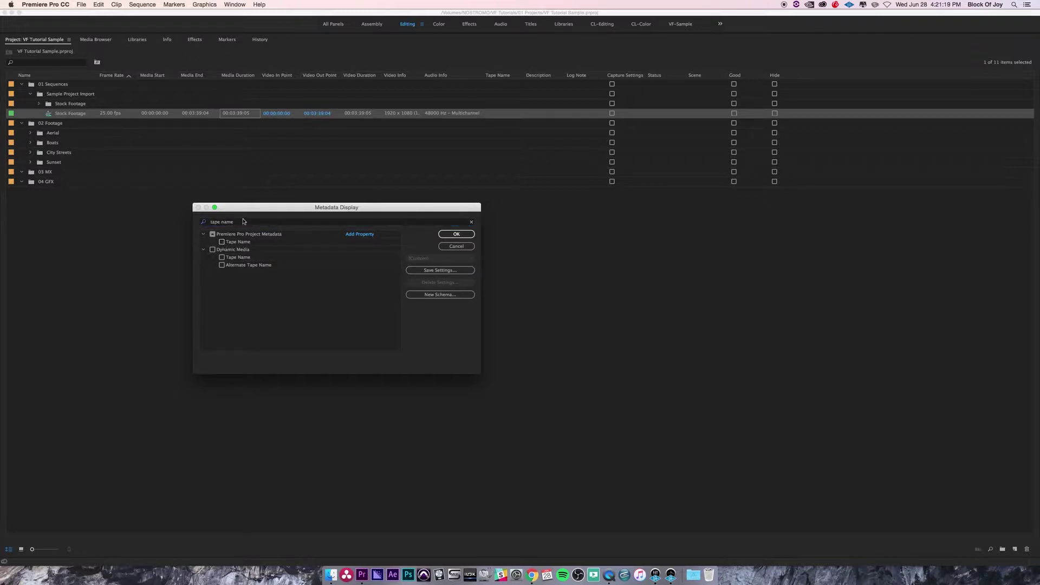
{"action": "left_click_drag", "start_coordinate": [242, 222], "coordinate": [185, 222]}
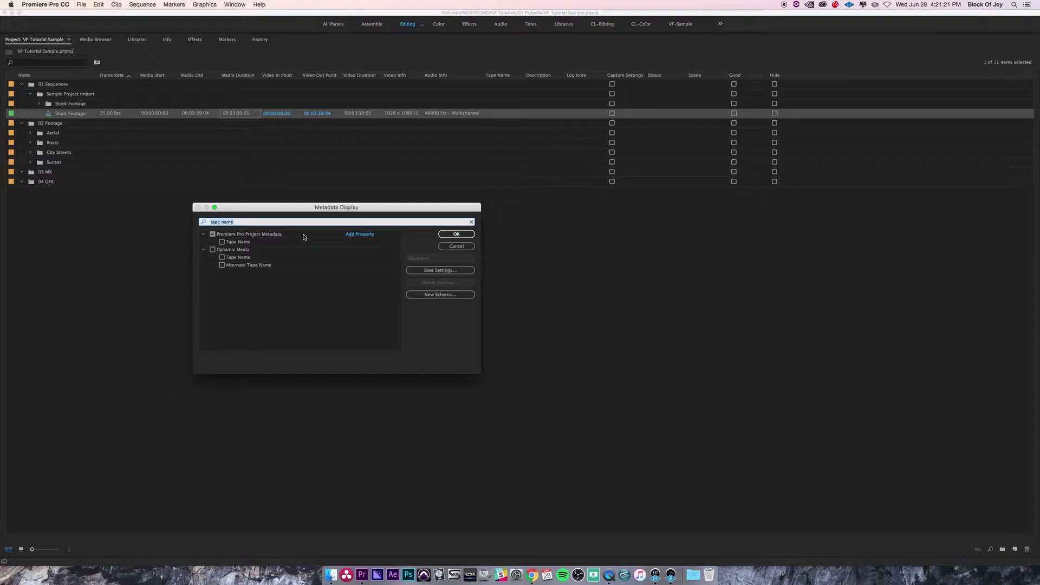
{"action": "type", "text": "media"}
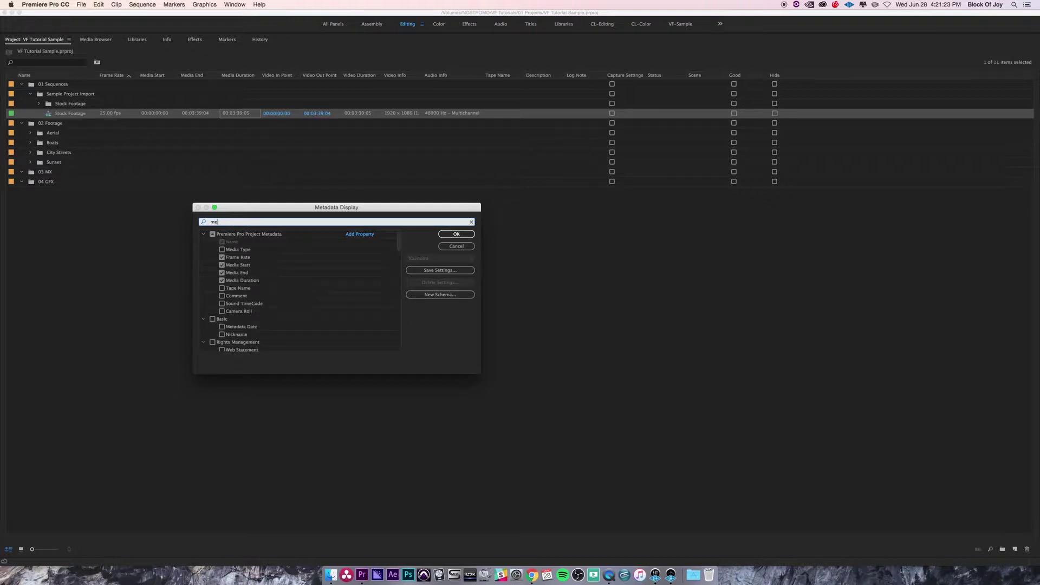
{"action": "type", "text": " ty"}
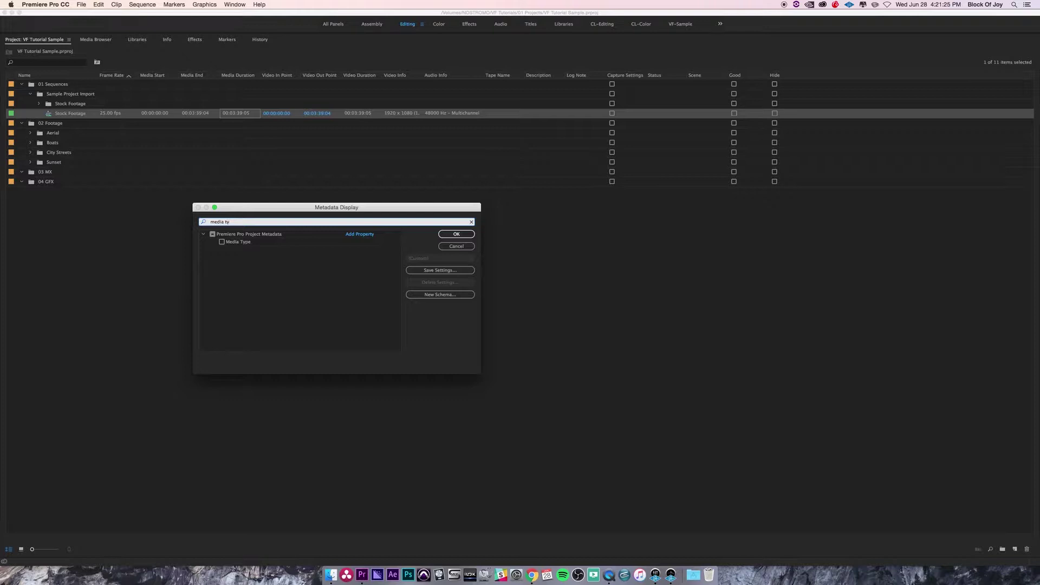
{"action": "type", "text": "pe"}
{"action": "left_click", "coordinate": [222, 242]}
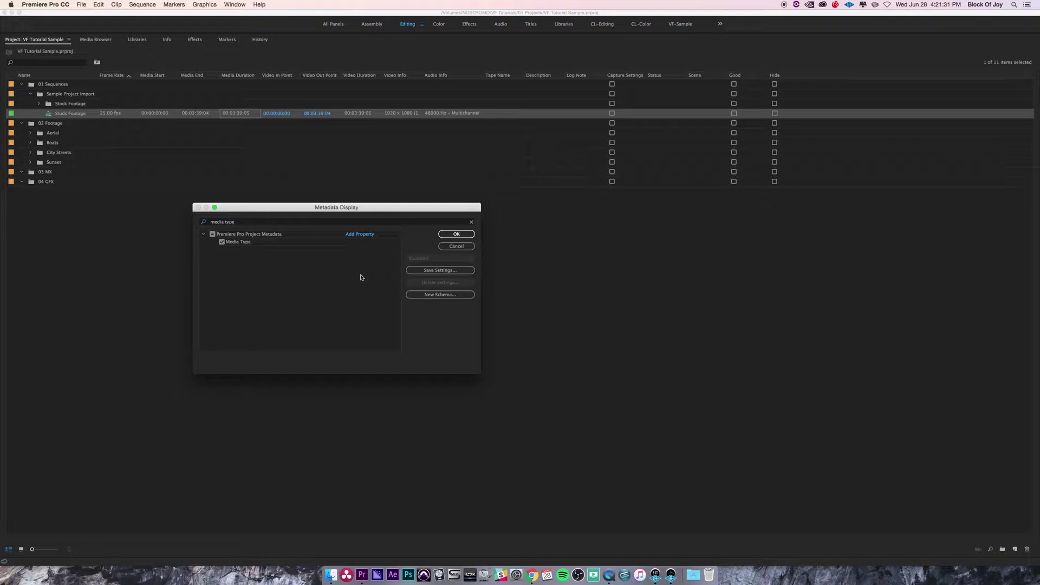
{"action": "left_click", "coordinate": [455, 235]}
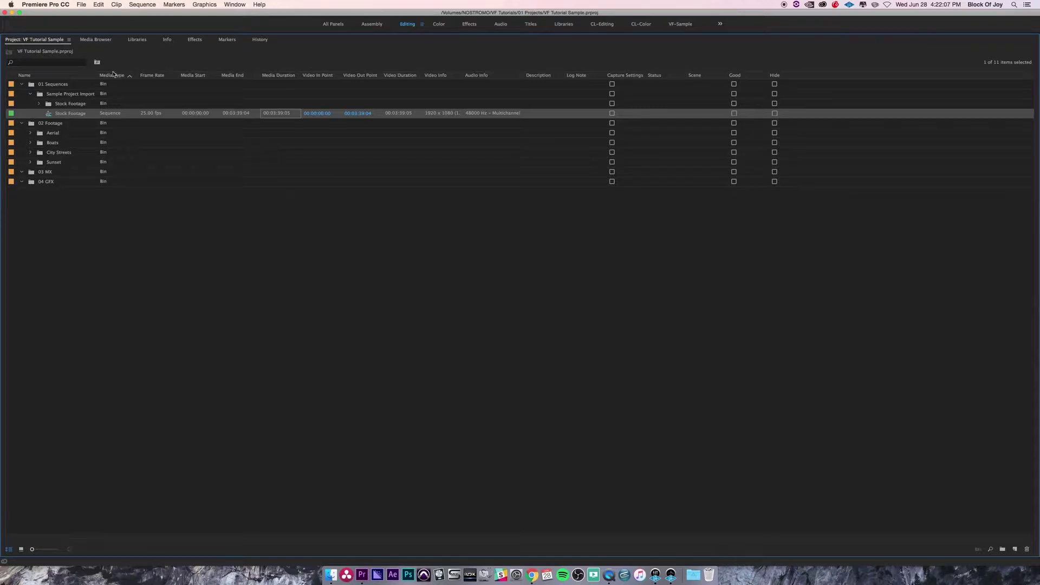
- Search 'rating' in Metadata Display and enable the Basic > Rating column
{"action": "left_click", "coordinate": [68, 40]}
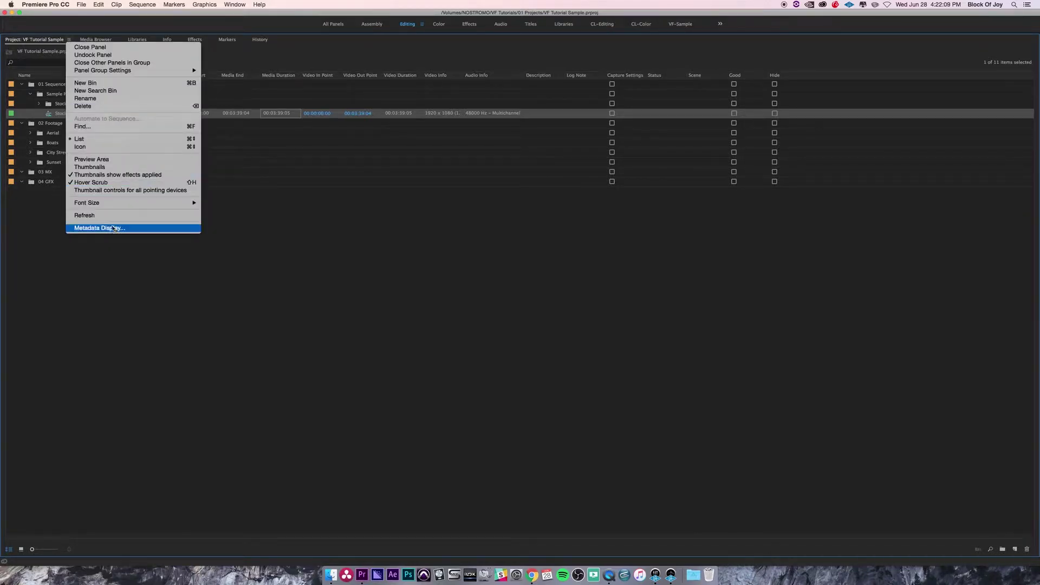
{"action": "left_click", "coordinate": [114, 228]}
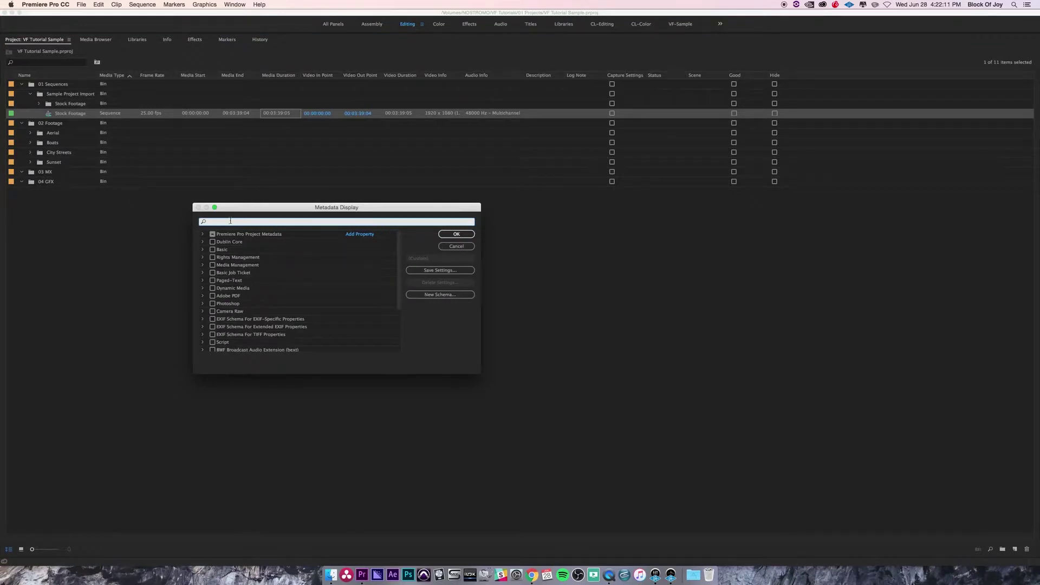
{"action": "type", "text": "rating"}
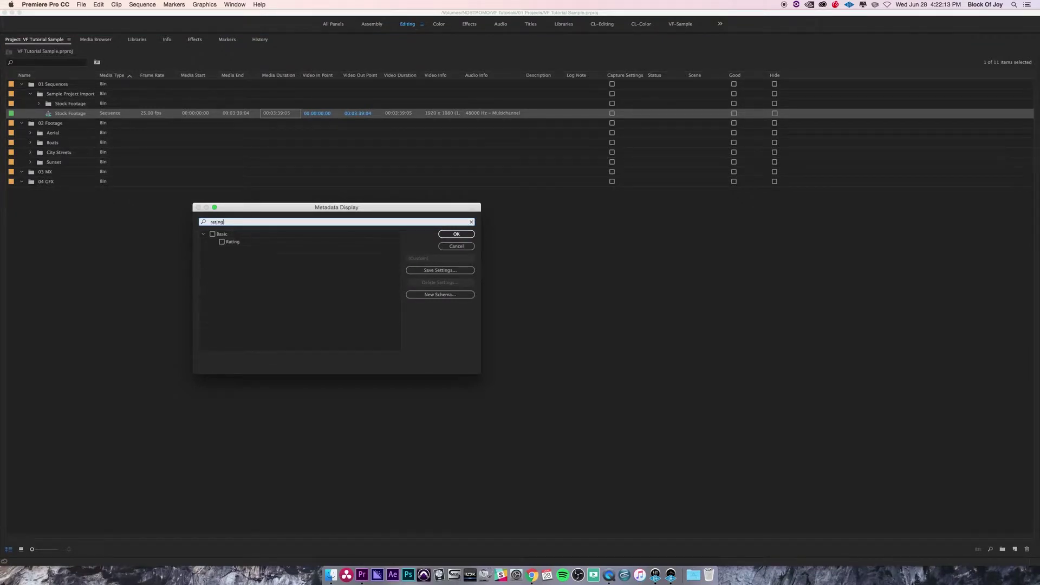
{"action": "left_click", "coordinate": [222, 242]}
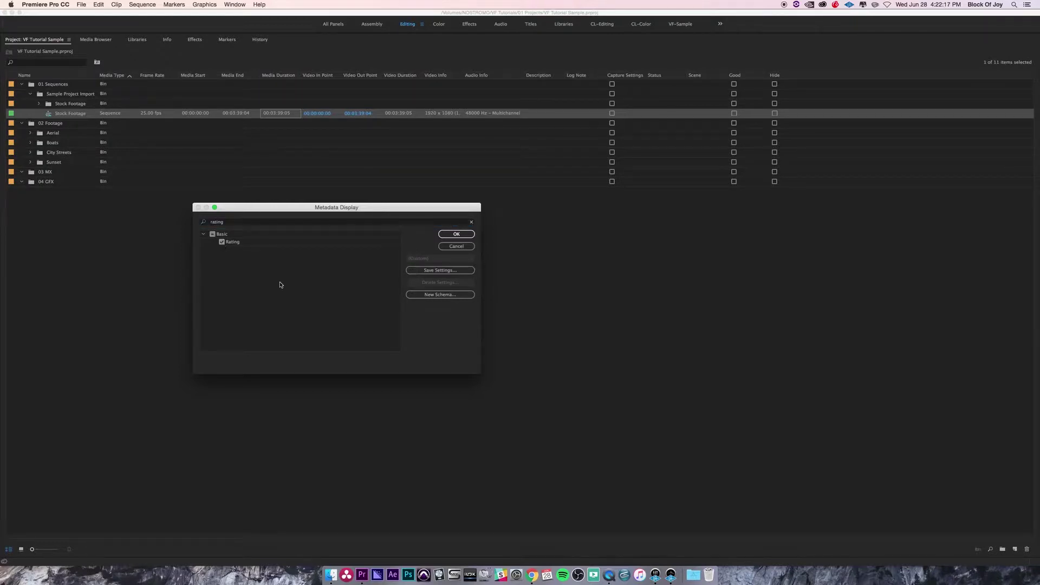
{"action": "left_click", "coordinate": [452, 236]}
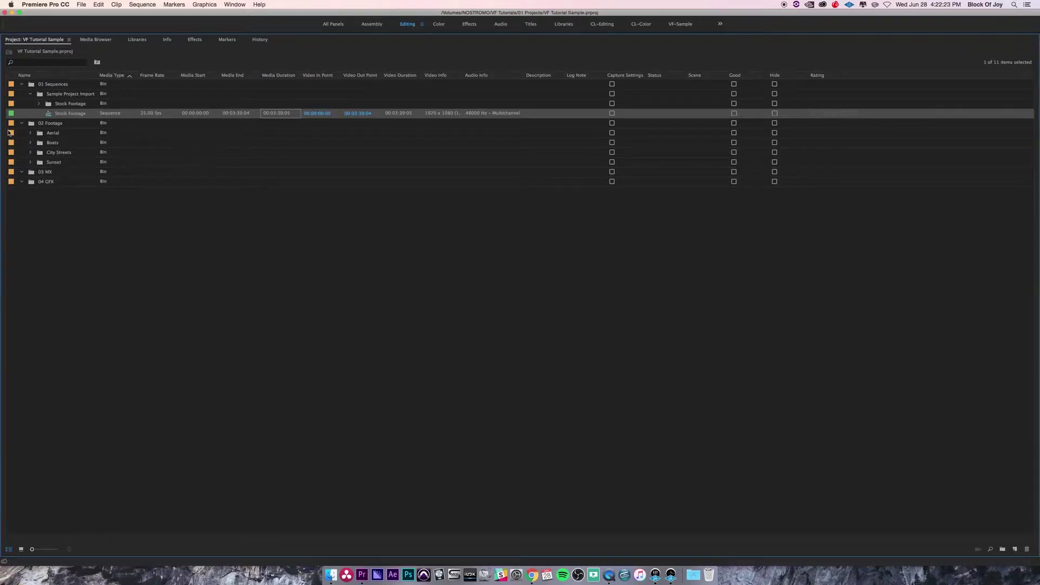
- Expand the Aerial bin and give 675072394.mp4 five stars and 716209402.mp4 two stars
{"action": "left_click", "coordinate": [30, 134]}
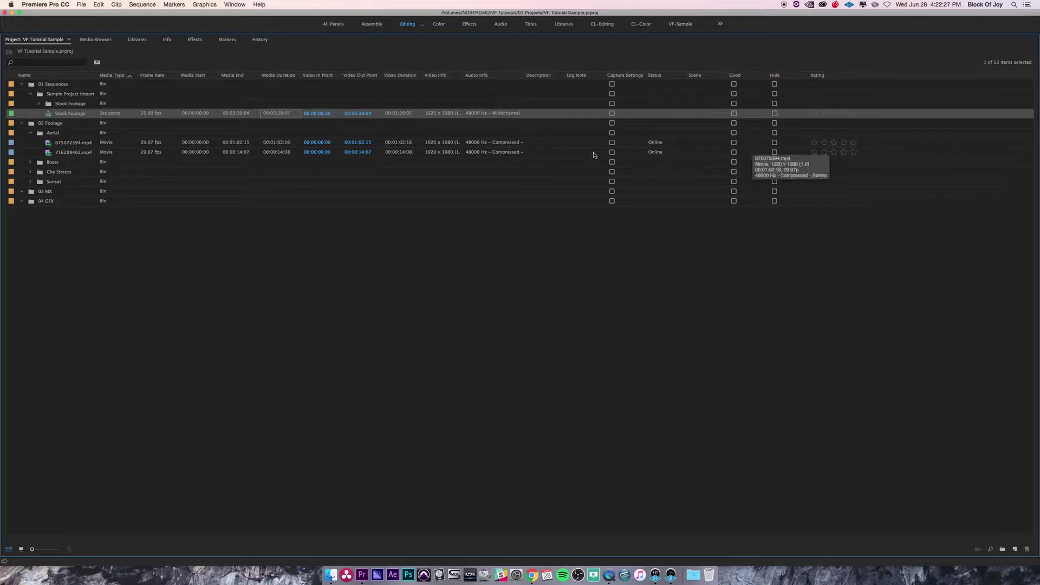
{"action": "left_click", "coordinate": [854, 143]}
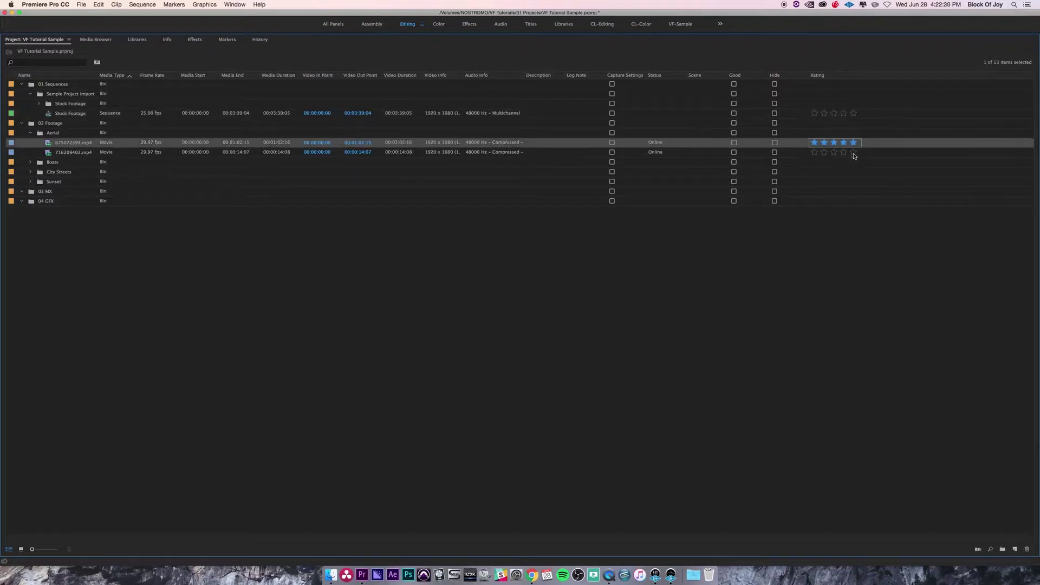
{"action": "left_click", "coordinate": [824, 153]}
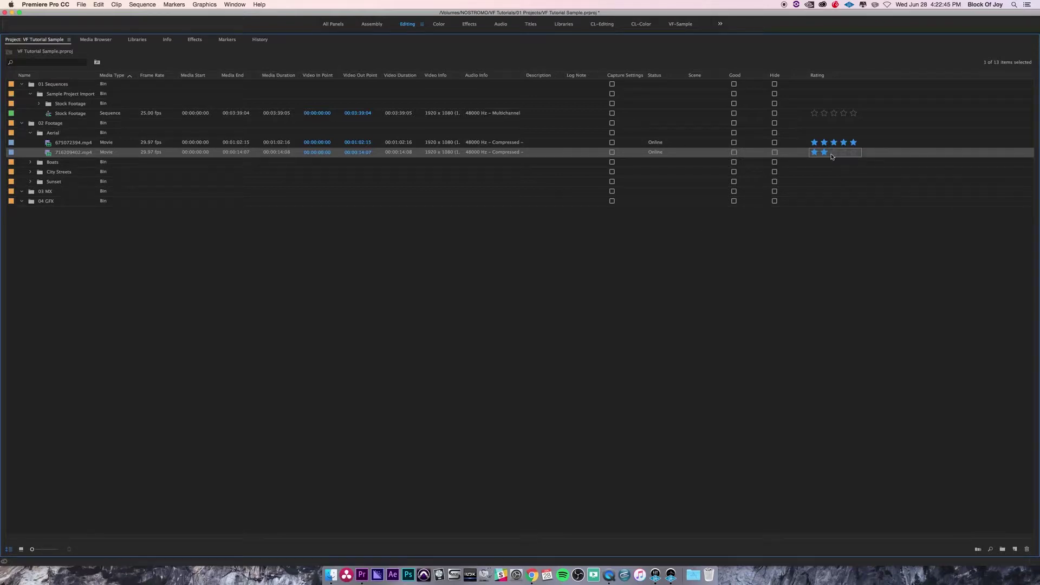
{"action": "mouse_move", "coordinate": [832, 156]}
- Sort by Name and Media Type, then by Rating with highest-rated clips first
{"action": "left_click", "coordinate": [65, 77]}
{"action": "left_click", "coordinate": [129, 79]}
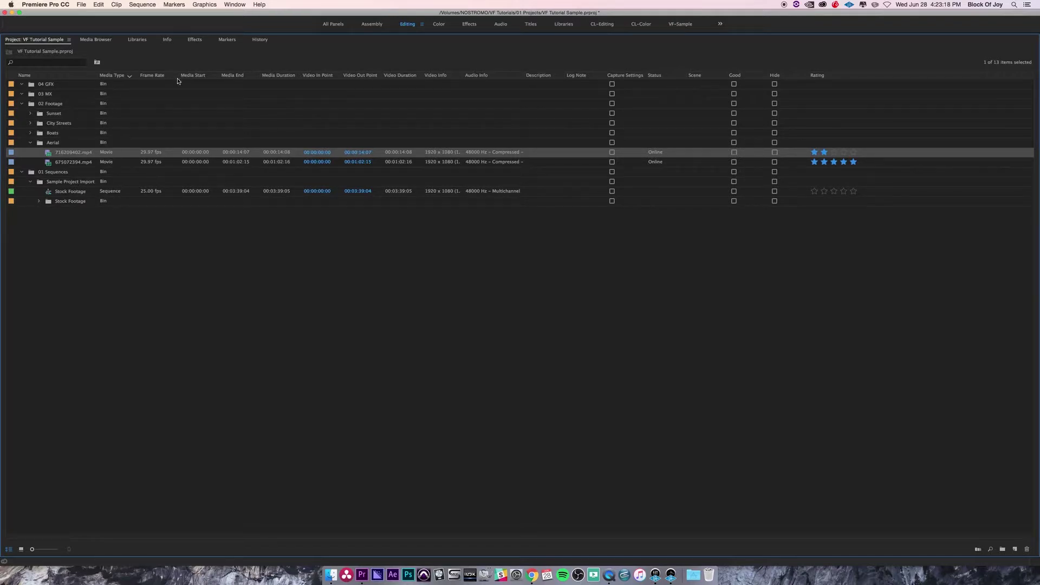
{"action": "left_click", "coordinate": [837, 79]}
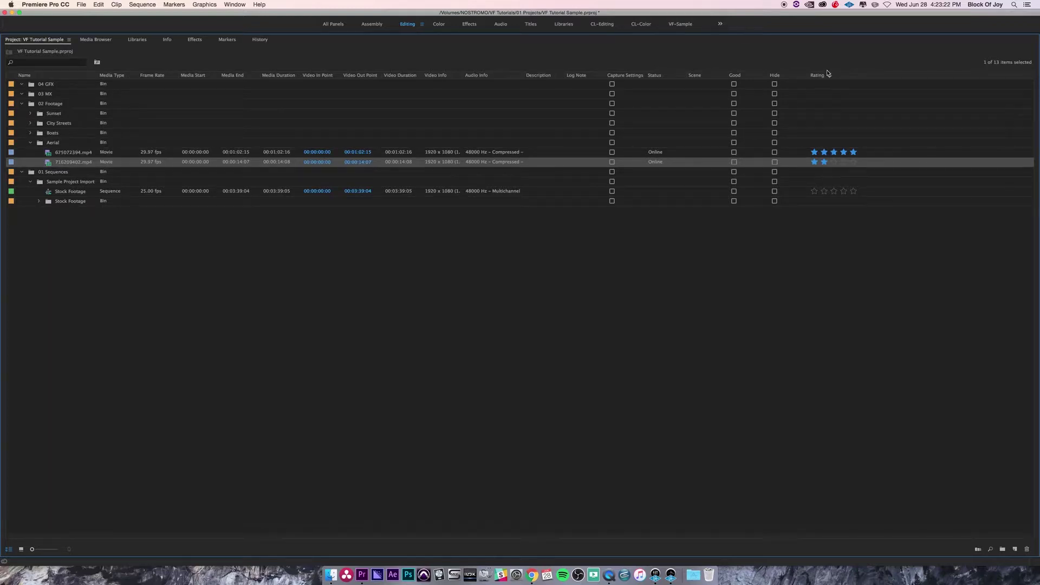
{"action": "left_click", "coordinate": [831, 78]}
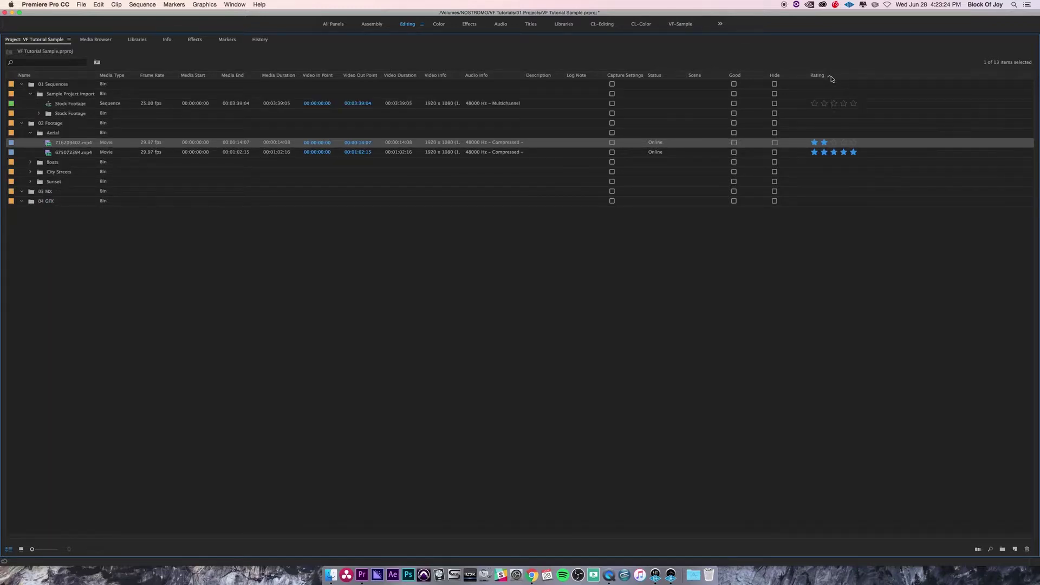
{"action": "left_click", "coordinate": [832, 78]}
{"action": "left_click", "coordinate": [832, 77]}
{"action": "left_click", "coordinate": [831, 78]}
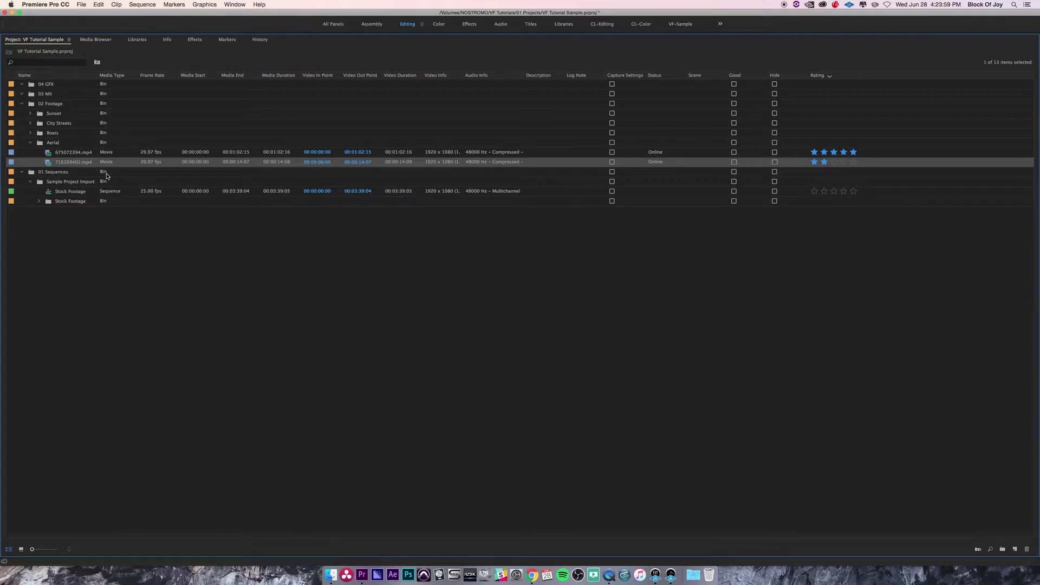
- Turn on the Project panel's Preview Area and restore the panel to normal size
{"action": "left_click", "coordinate": [68, 40]}
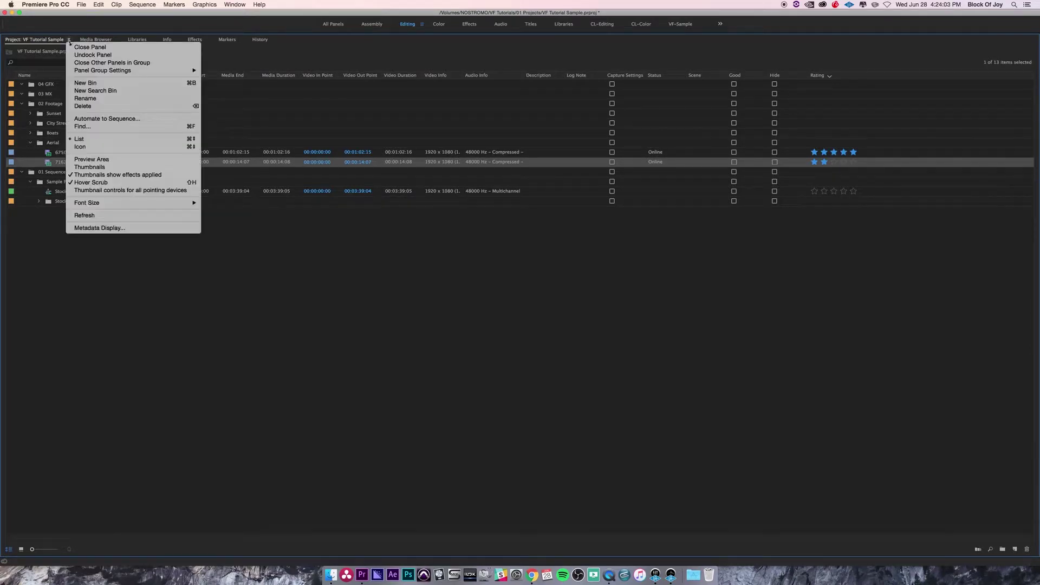
{"action": "left_click", "coordinate": [107, 161]}
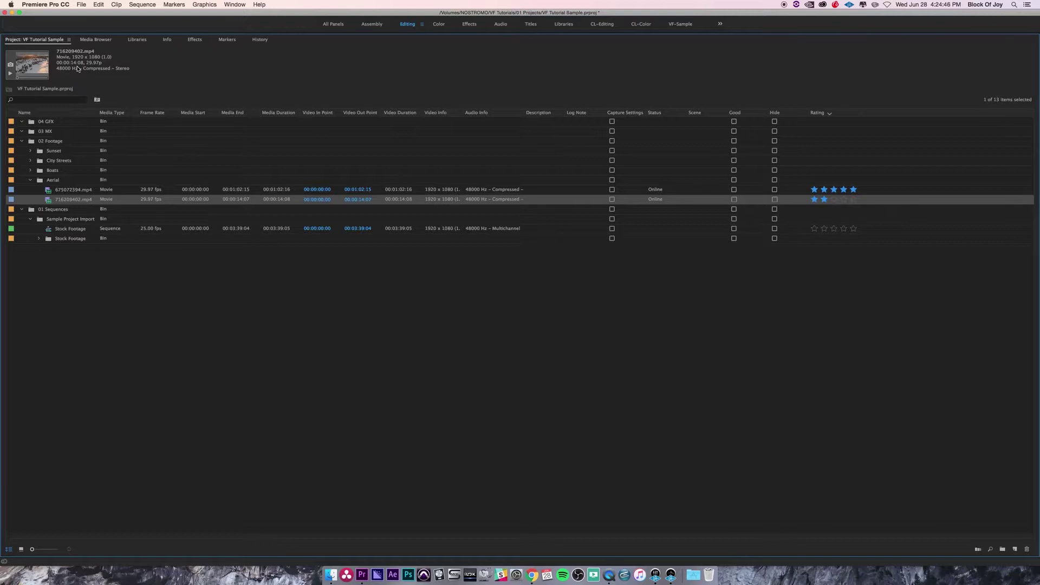
{"action": "key", "text": "grave"}
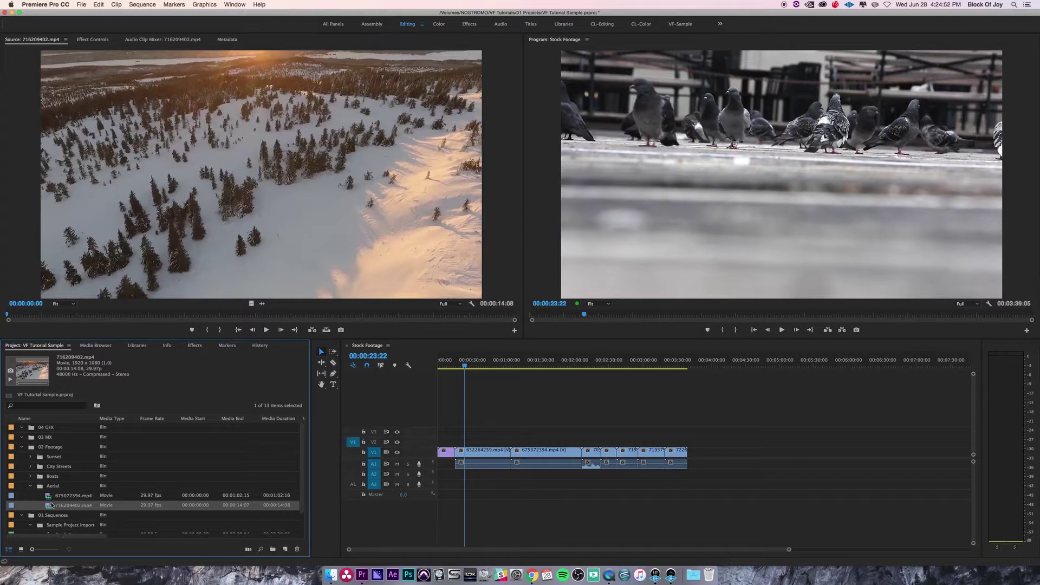
- Select 675072394.mp4, then scrub and play it in the preview thumbnail
{"action": "left_click", "coordinate": [50, 496]}
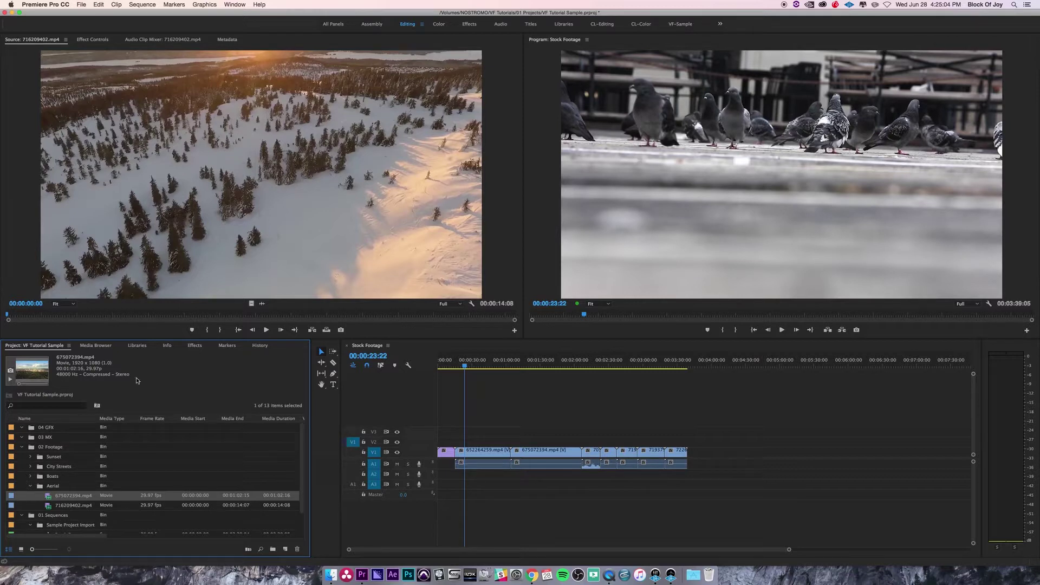
{"action": "key", "text": "shift+3"}
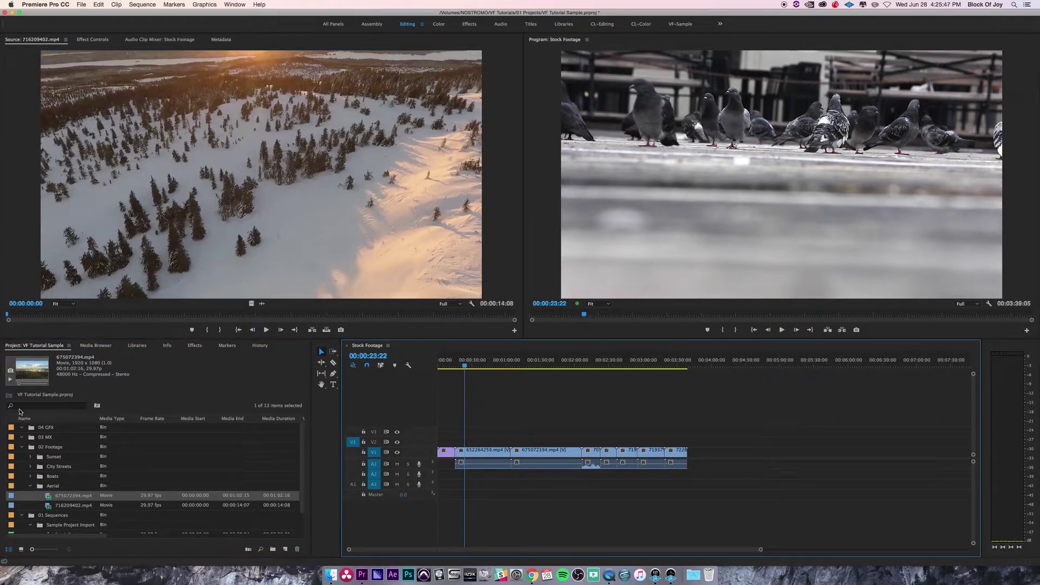
{"action": "left_click", "coordinate": [9, 384]}
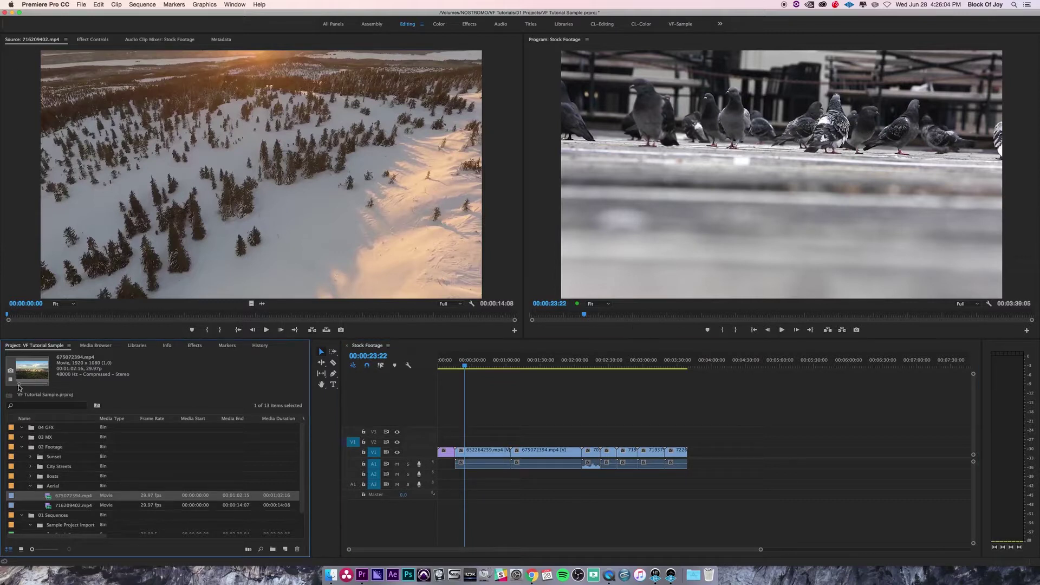
{"action": "mouse_move", "coordinate": [20, 385]}
{"action": "left_mouse_down"}
{"action": "mouse_move", "coordinate": [33, 387]}
{"action": "mouse_move", "coordinate": [21, 386]}
{"action": "left_mouse_up"}
{"action": "left_click", "coordinate": [9, 382]}
- Switch the Project panel to Icon View and select the 02 Footage bin
{"action": "left_click", "coordinate": [22, 550]}
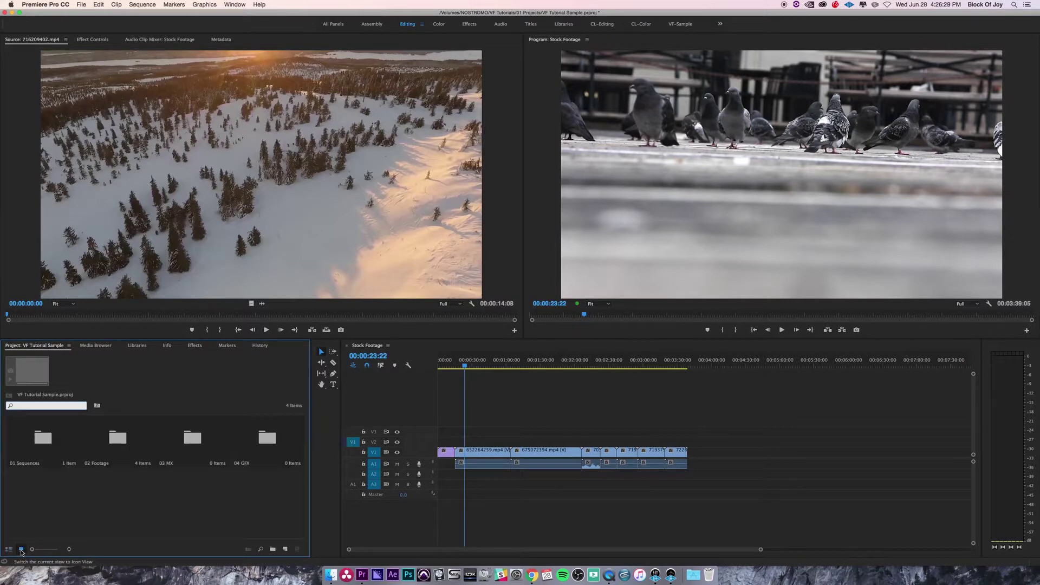
{"action": "left_click", "coordinate": [117, 438]}
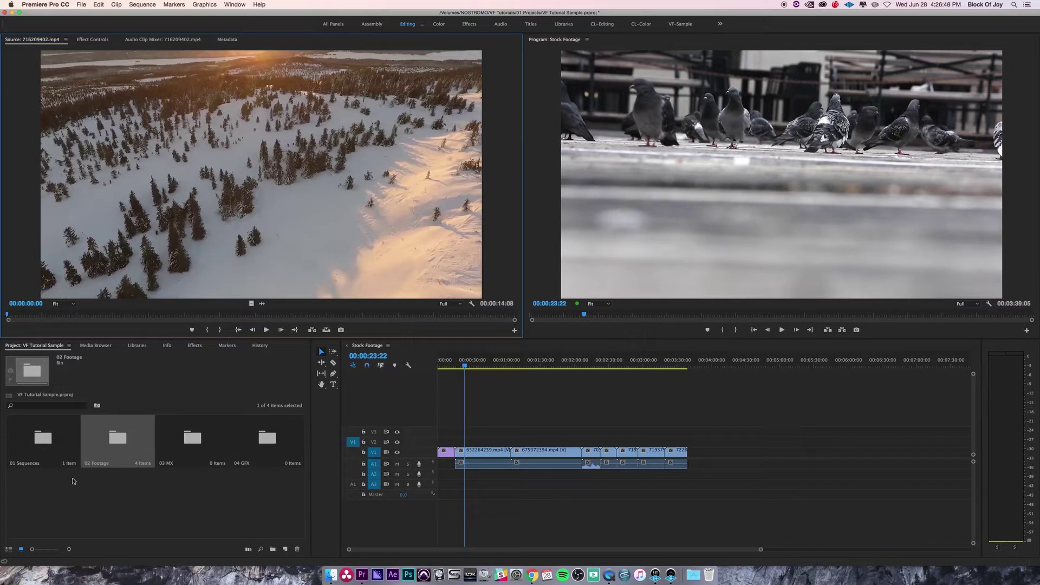
{"action": "left_click", "coordinate": [121, 502]}
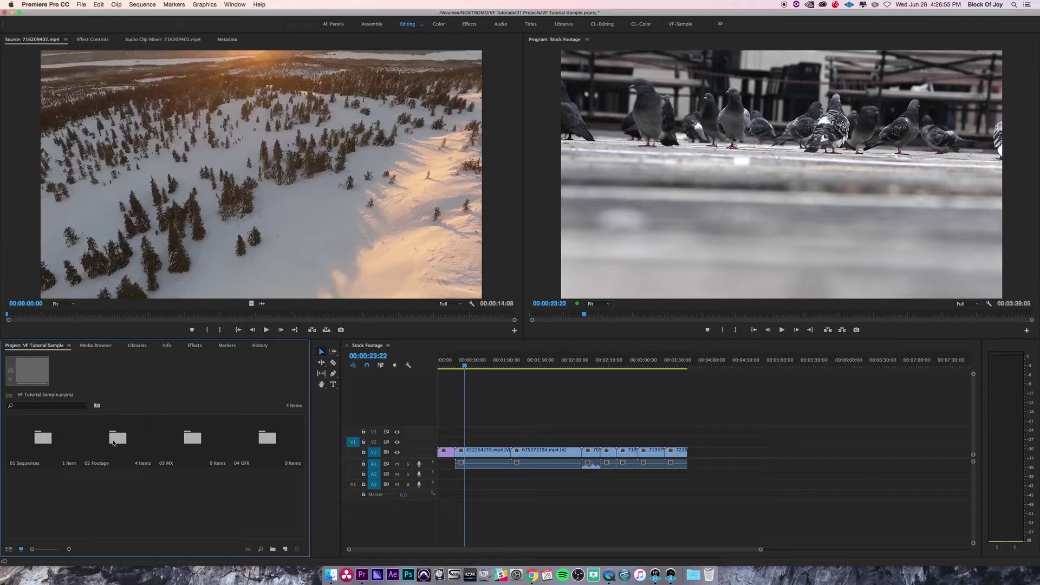
{"action": "left_click", "coordinate": [115, 442]}
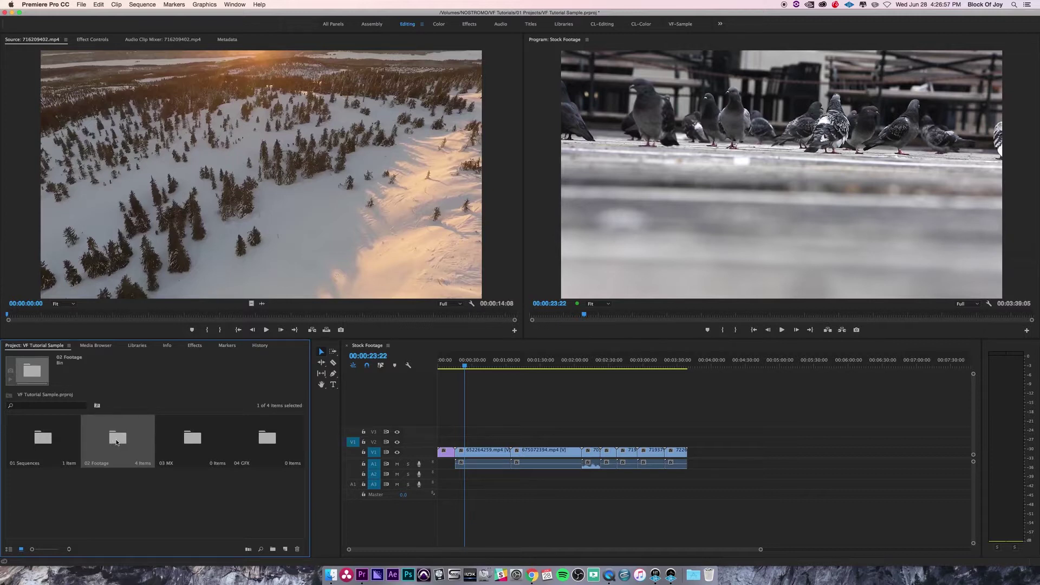
{"action": "double_click", "coordinate": [116, 442]}
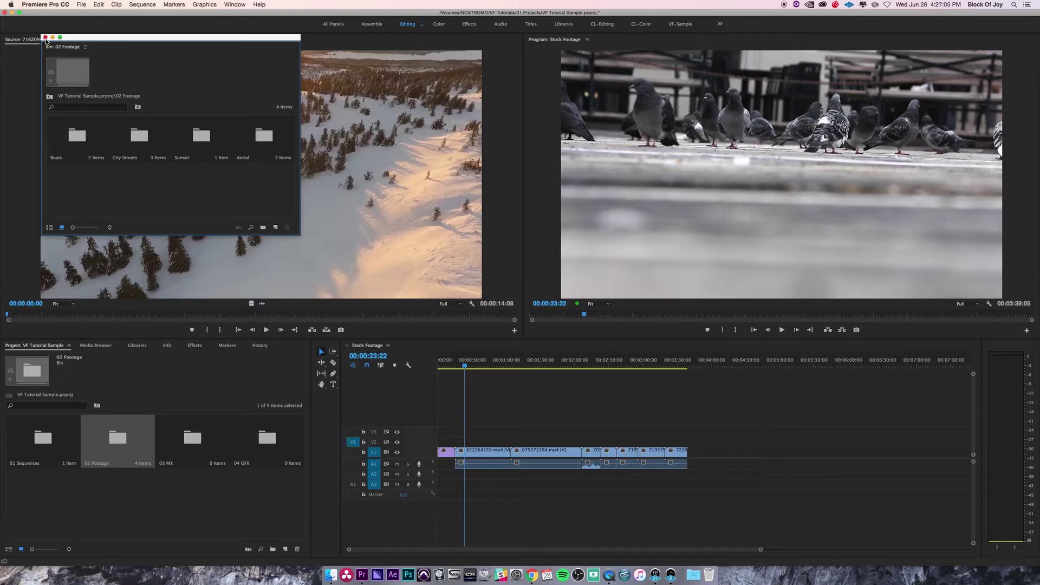
{"action": "left_click", "coordinate": [186, 443]}
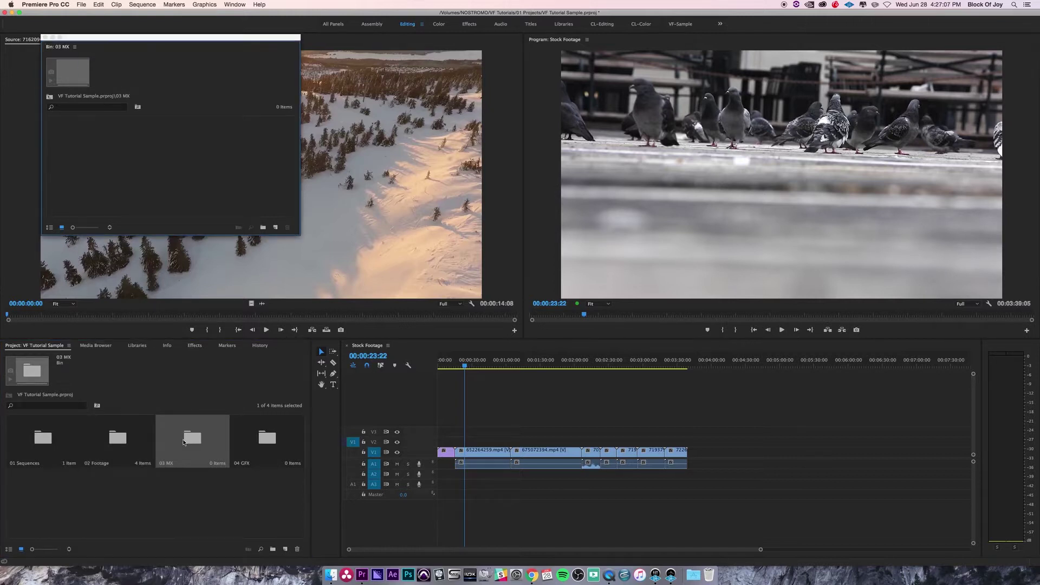
{"action": "left_click", "coordinate": [38, 449]}
{"action": "left_click_drag", "start_coordinate": [83, 35], "coordinate": [176, 75]}
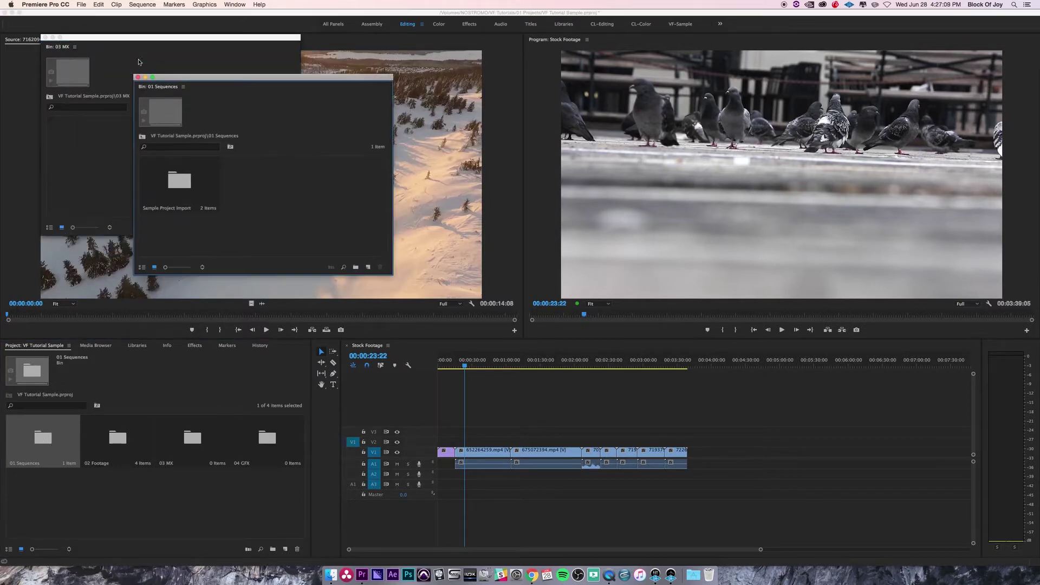
{"action": "left_click_drag", "start_coordinate": [98, 54], "coordinate": [340, 107]}
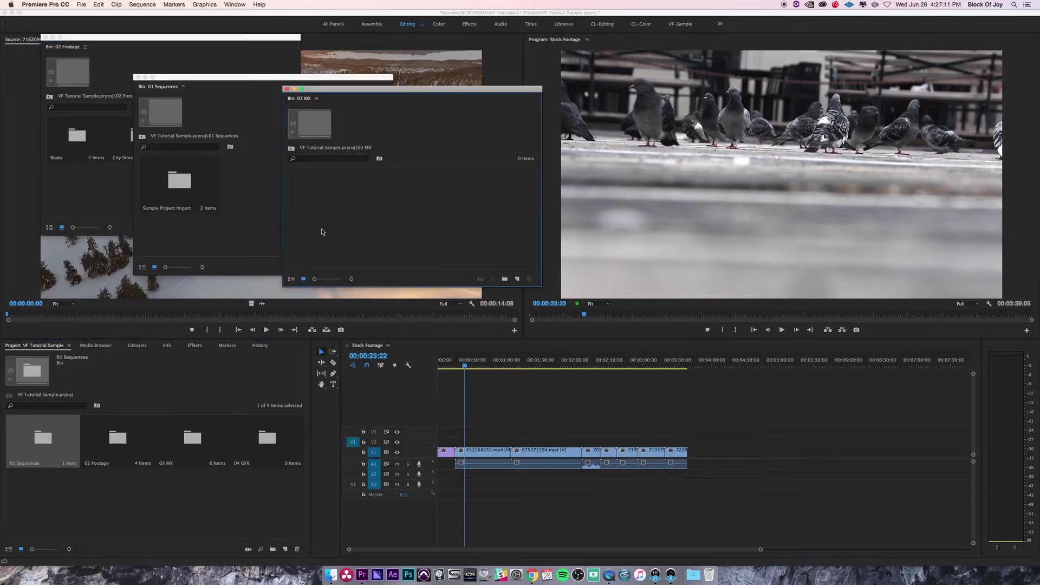
{"action": "left_click", "coordinate": [287, 89]}
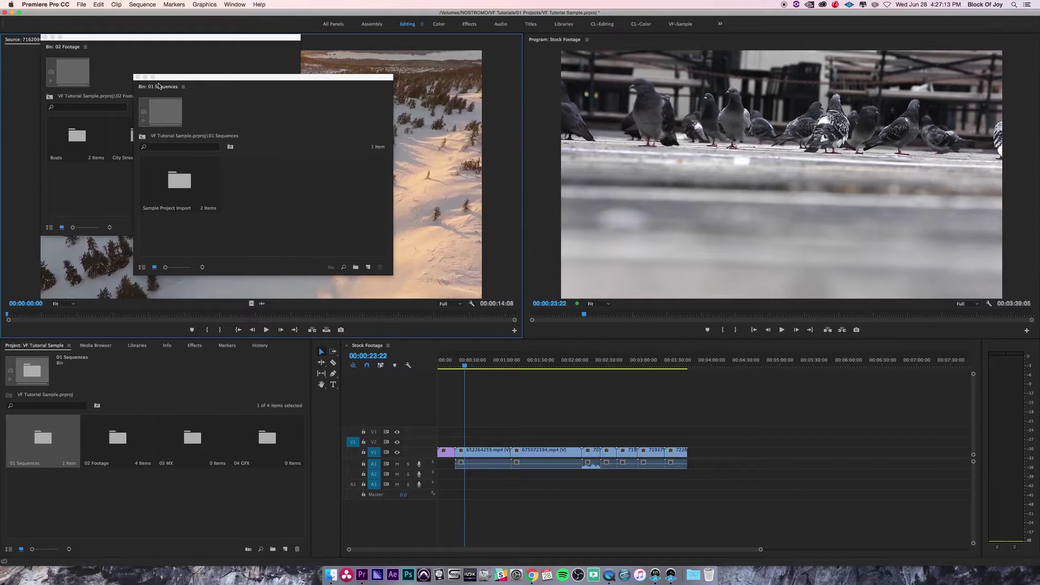
{"action": "left_click", "coordinate": [137, 78]}
- Close the 02 Footage bin window, then open 02 Footage and its Boats bin in place
{"action": "left_click", "coordinate": [45, 38]}
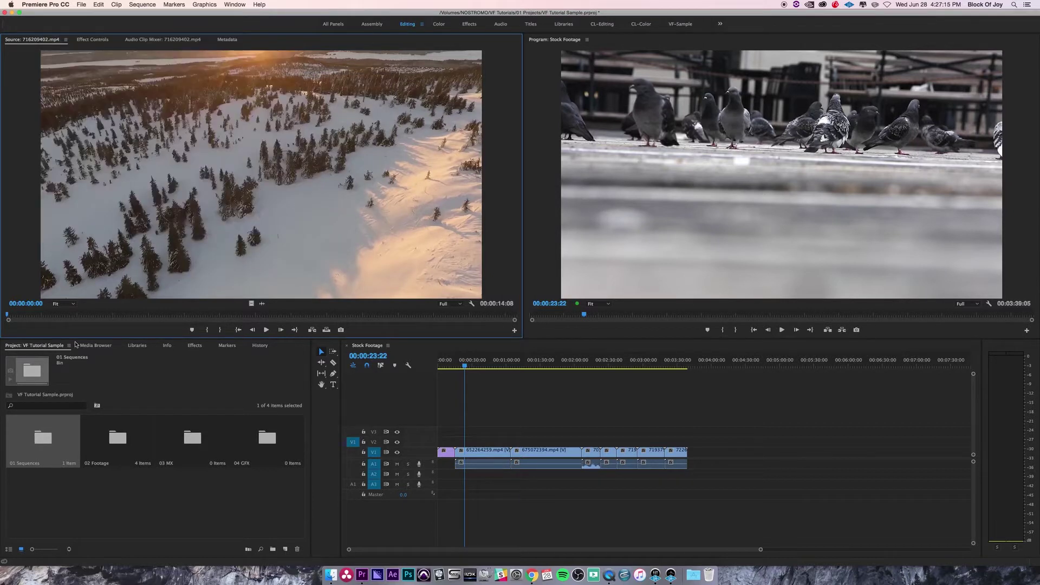
{"action": "left_click", "coordinate": [97, 487]}
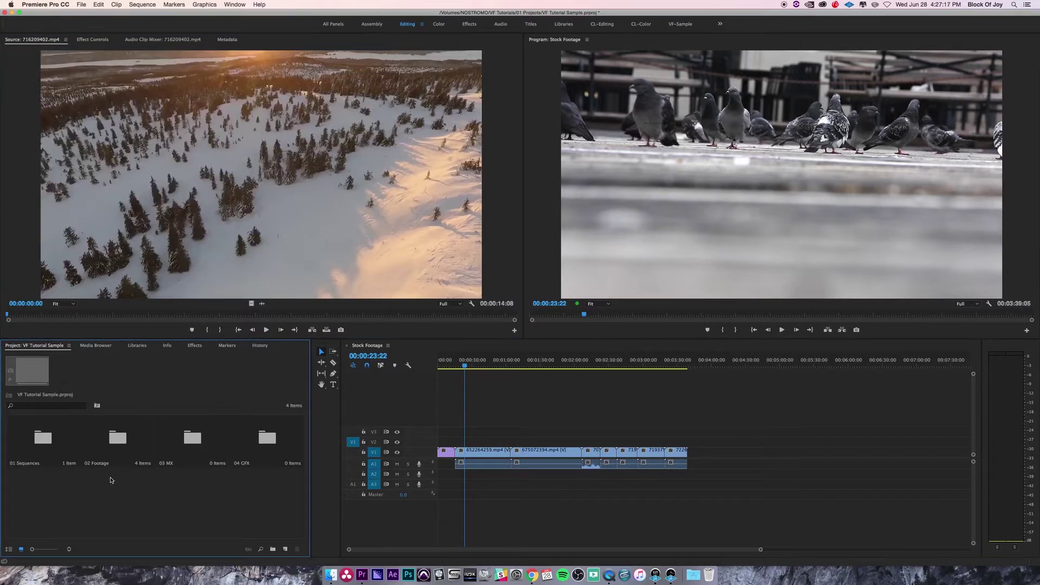
{"action": "left_click", "coordinate": [118, 443]}
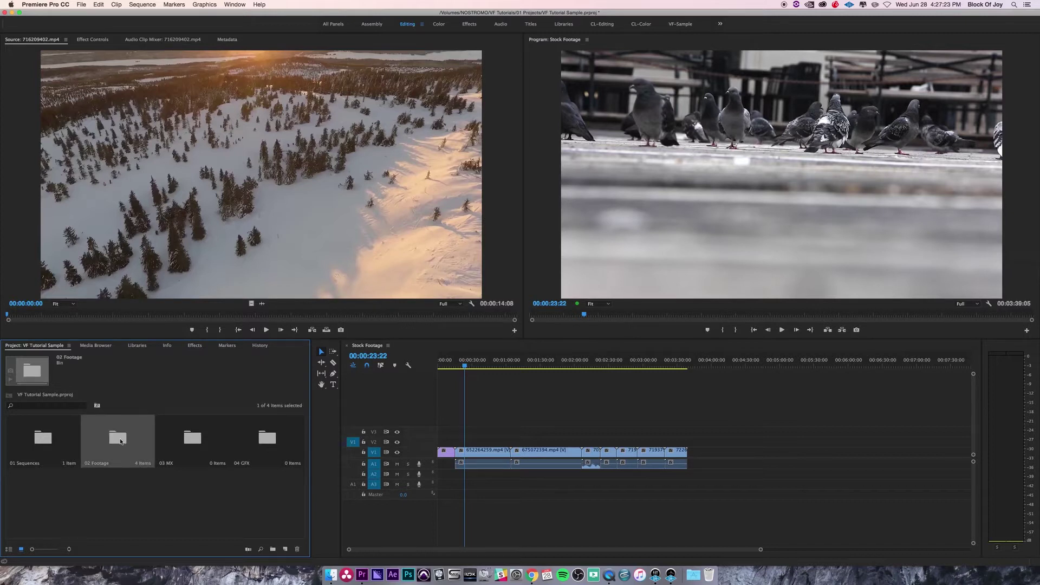
{"action": "double_click", "coordinate": [119, 439]}
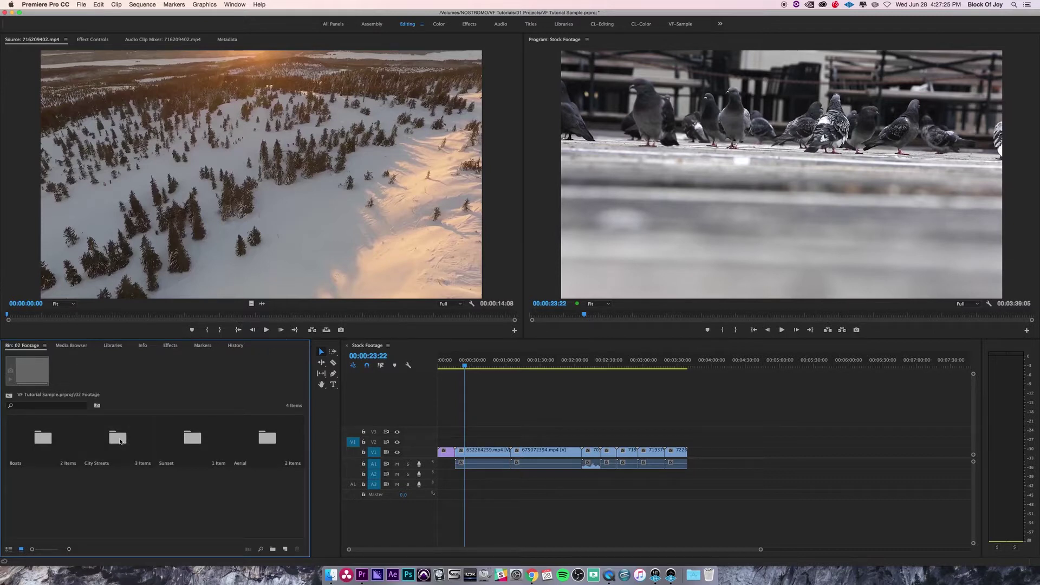
{"action": "double_click", "coordinate": [43, 440]}
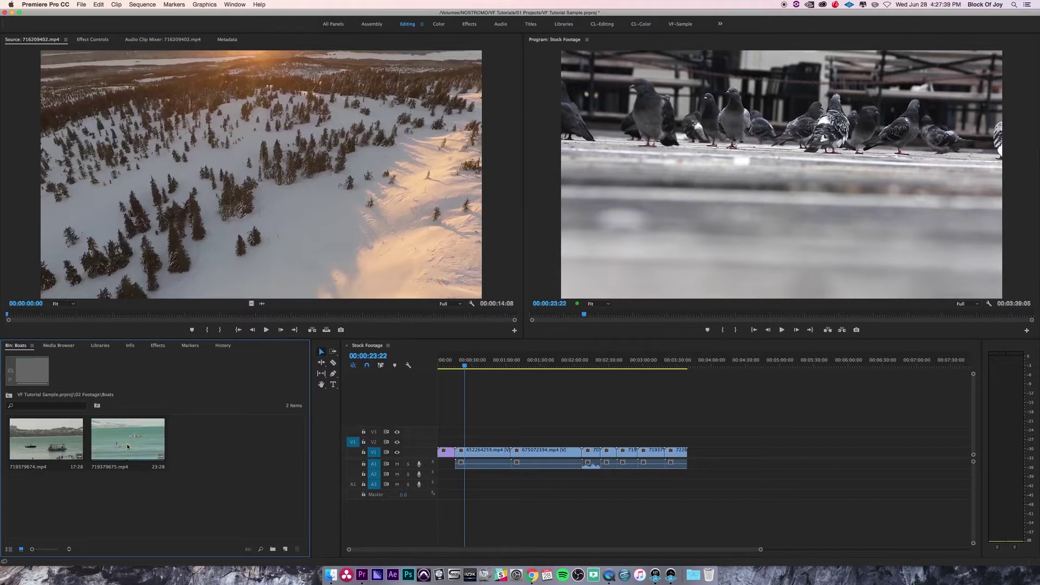
- Load boat clips 719379675.mp4 and 719379674.mp4 into the Source monitor, then return to the project's top level
{"action": "double_click", "coordinate": [119, 447]}
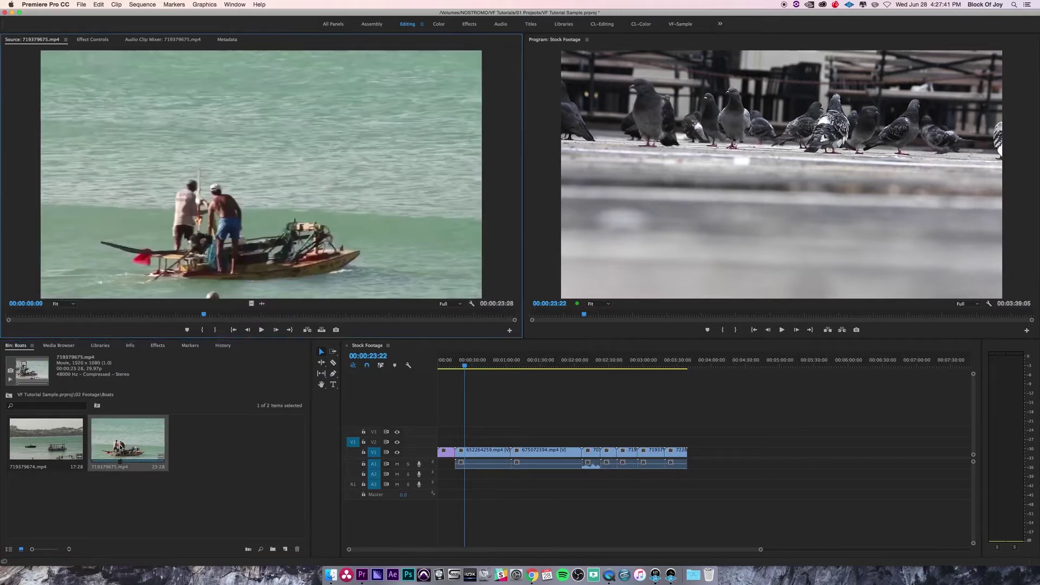
{"action": "double_click", "coordinate": [43, 440]}
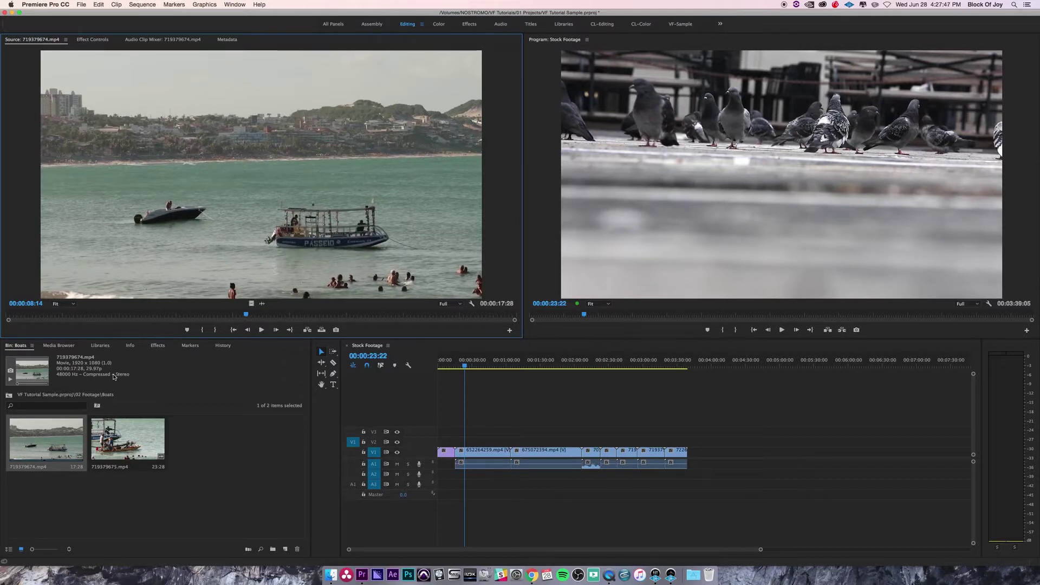
{"action": "left_click", "coordinate": [46, 439]}
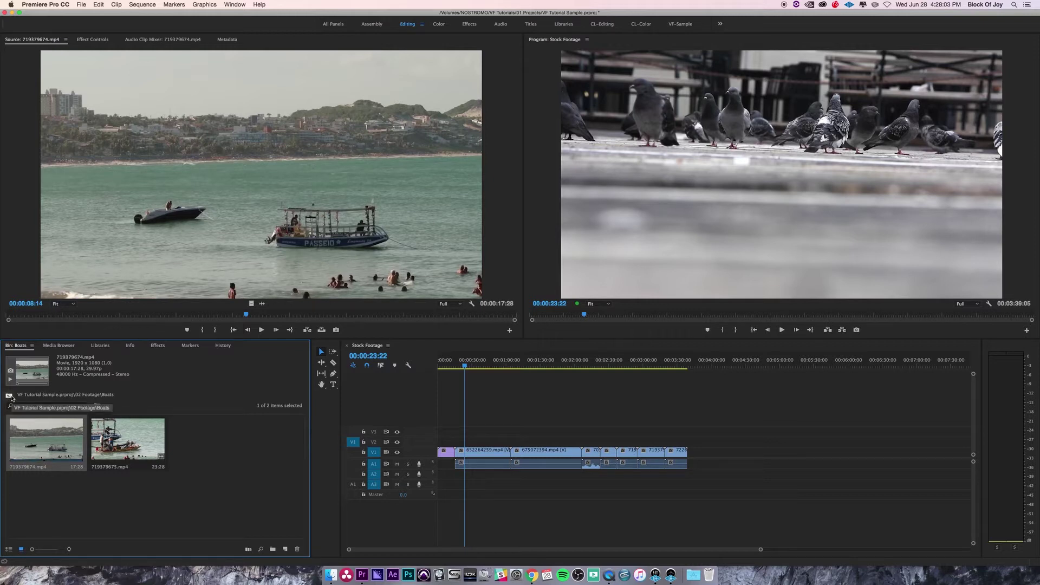
{"action": "left_click", "coordinate": [9, 396]}
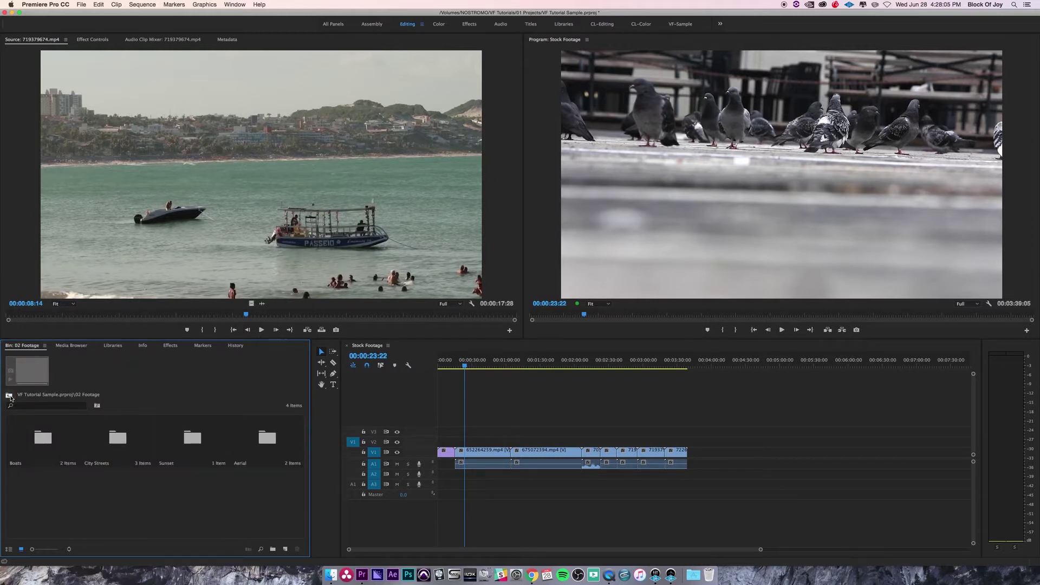
{"action": "left_click", "coordinate": [10, 397]}
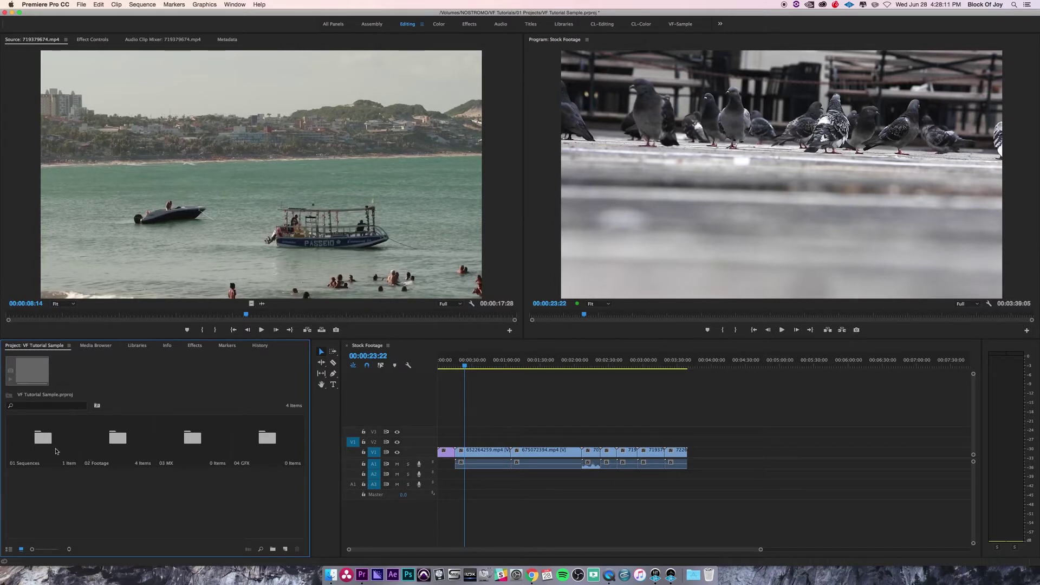
- Switch to List View, collapse the Sunset, Boats and Aerial bins, and sort by Name ascending
{"action": "left_click", "coordinate": [8, 549]}
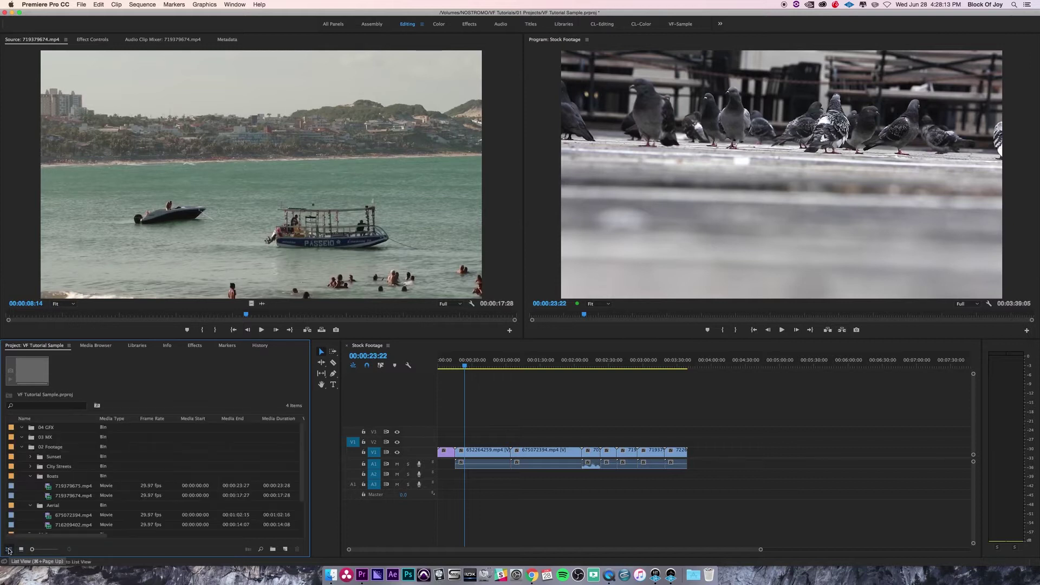
{"action": "left_click", "coordinate": [31, 458]}
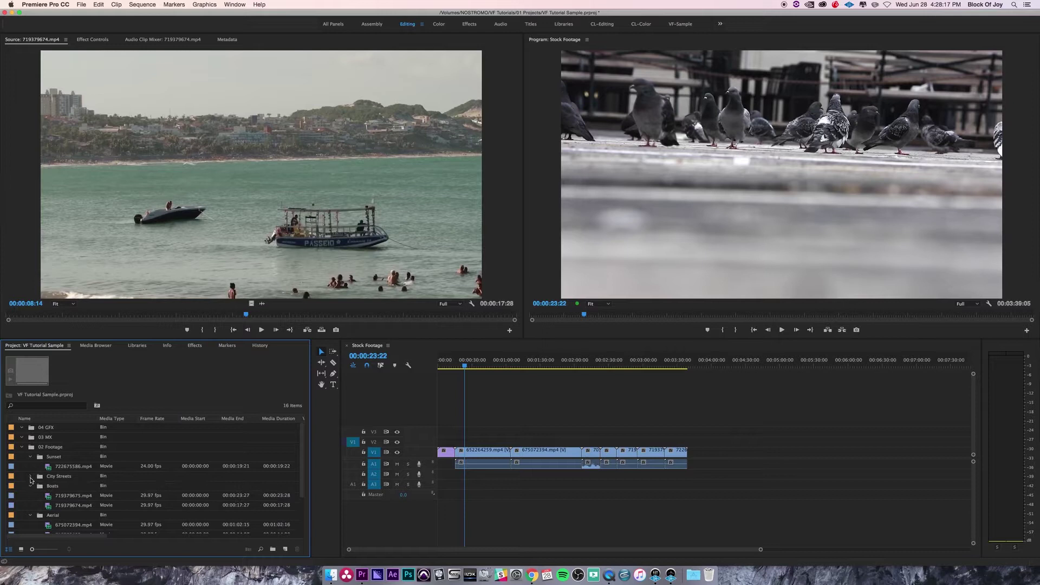
{"action": "left_click", "coordinate": [31, 456]}
{"action": "left_click", "coordinate": [31, 476]}
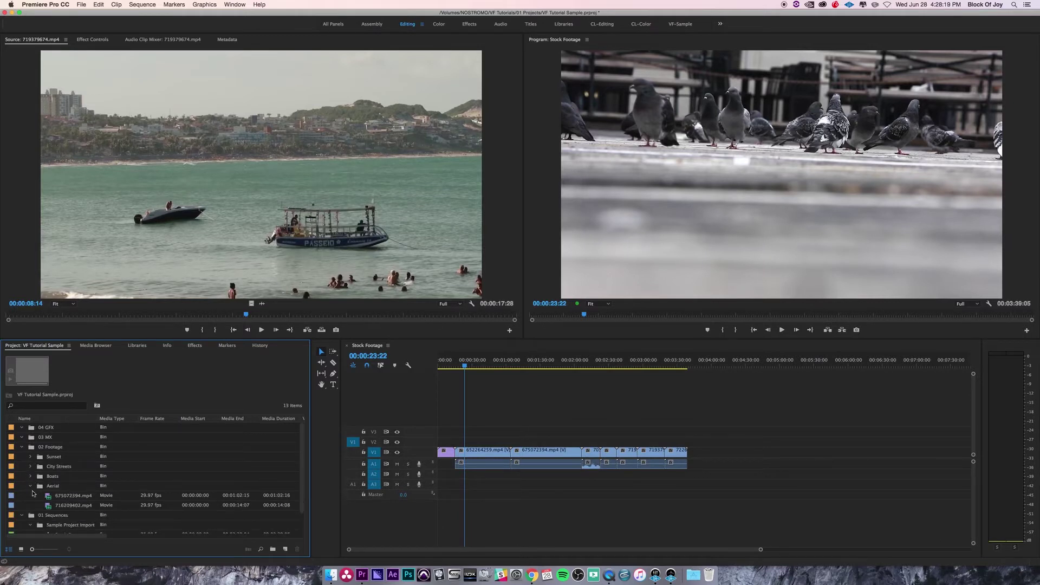
{"action": "left_click", "coordinate": [30, 486]}
{"action": "left_click", "coordinate": [33, 449]}
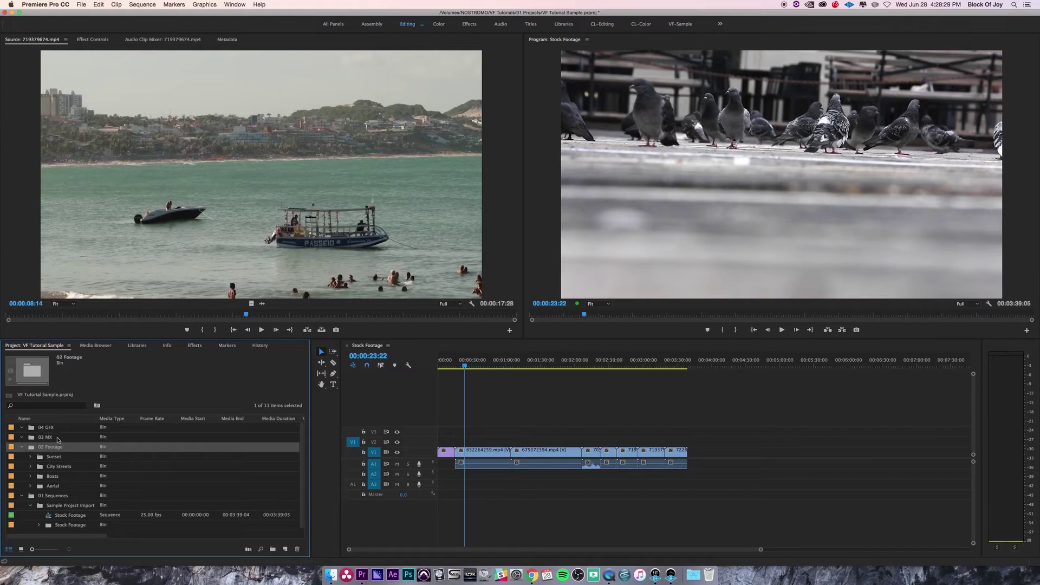
{"action": "left_click", "coordinate": [64, 422]}
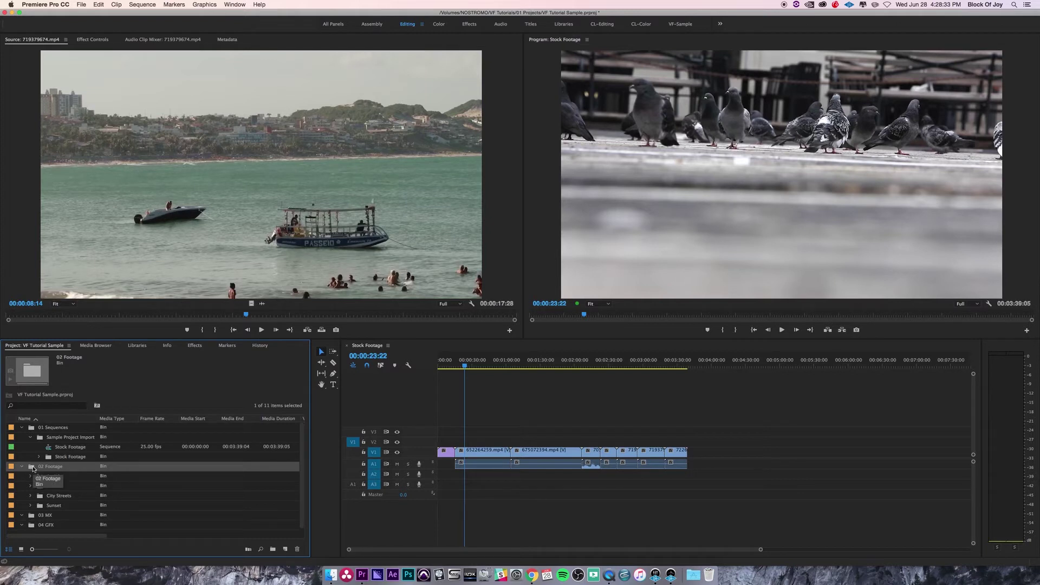
{"action": "double_click", "coordinate": [33, 469]}
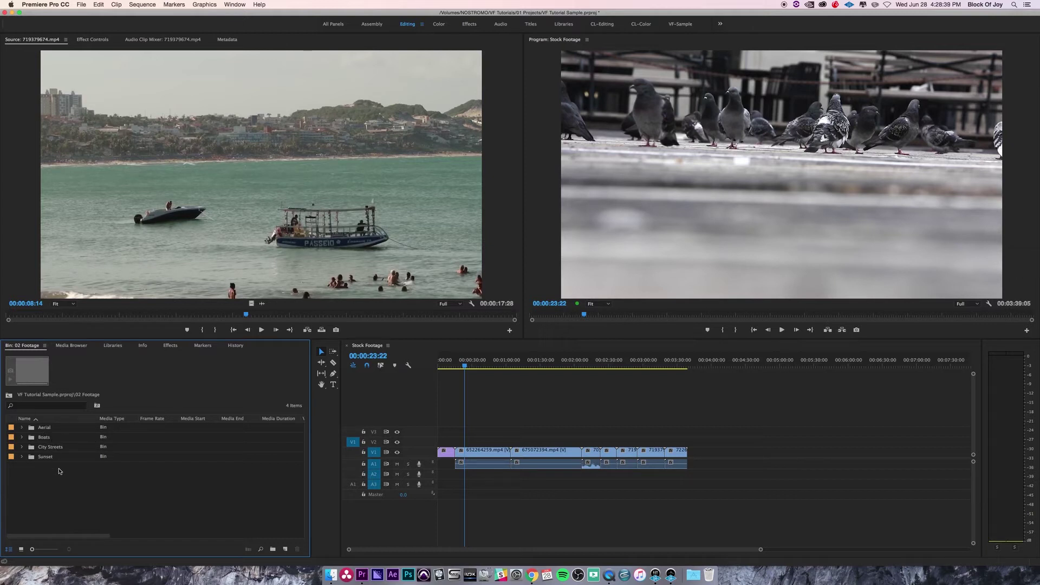
{"action": "left_click", "coordinate": [9, 397]}
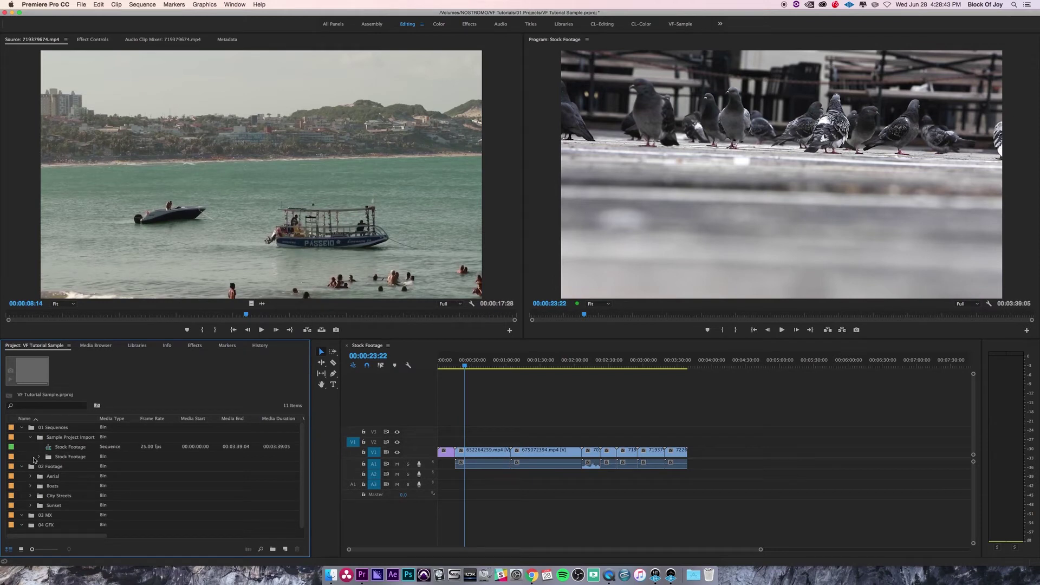